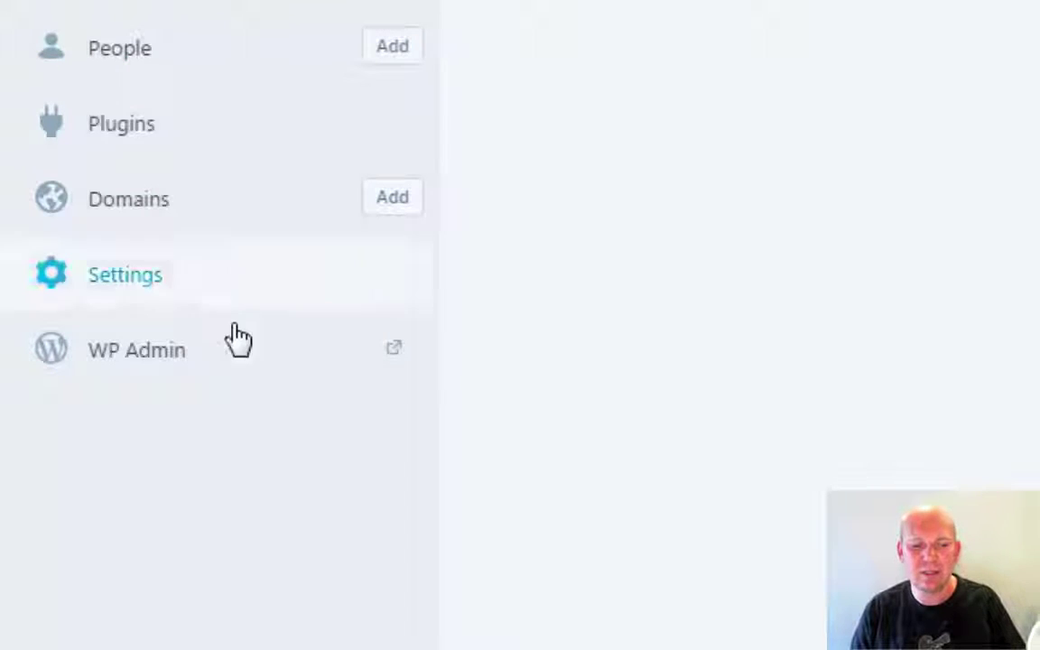
- Open the site's general settings in WP Admin and set the blog language to no - Norsk
{"action": "left_click", "coordinate": [167, 365]}
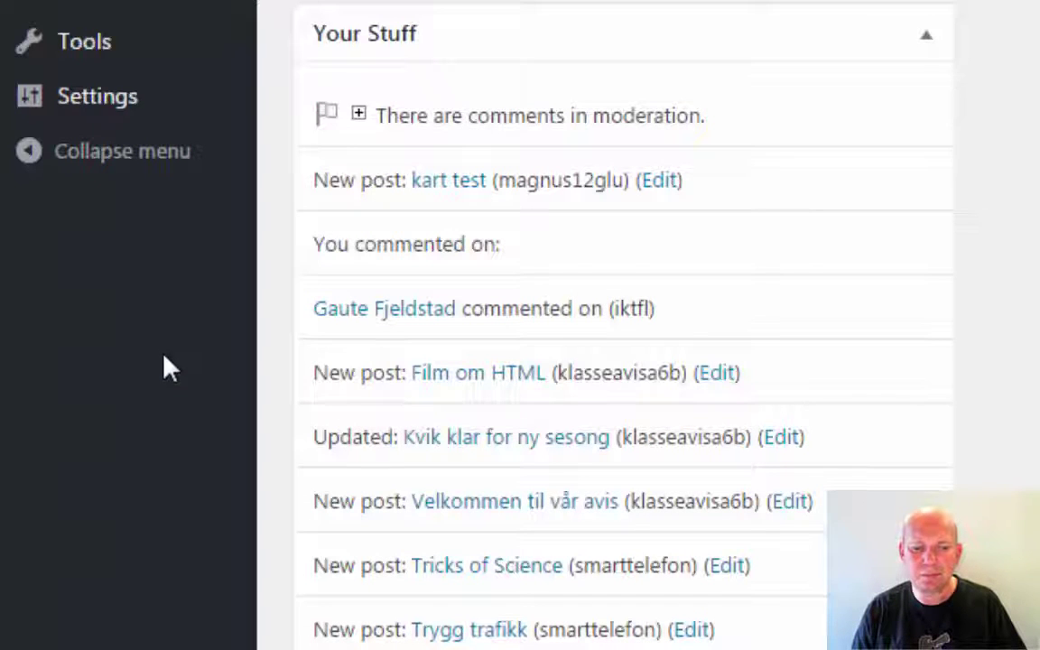
{"action": "mouse_move", "coordinate": [111, 110]}
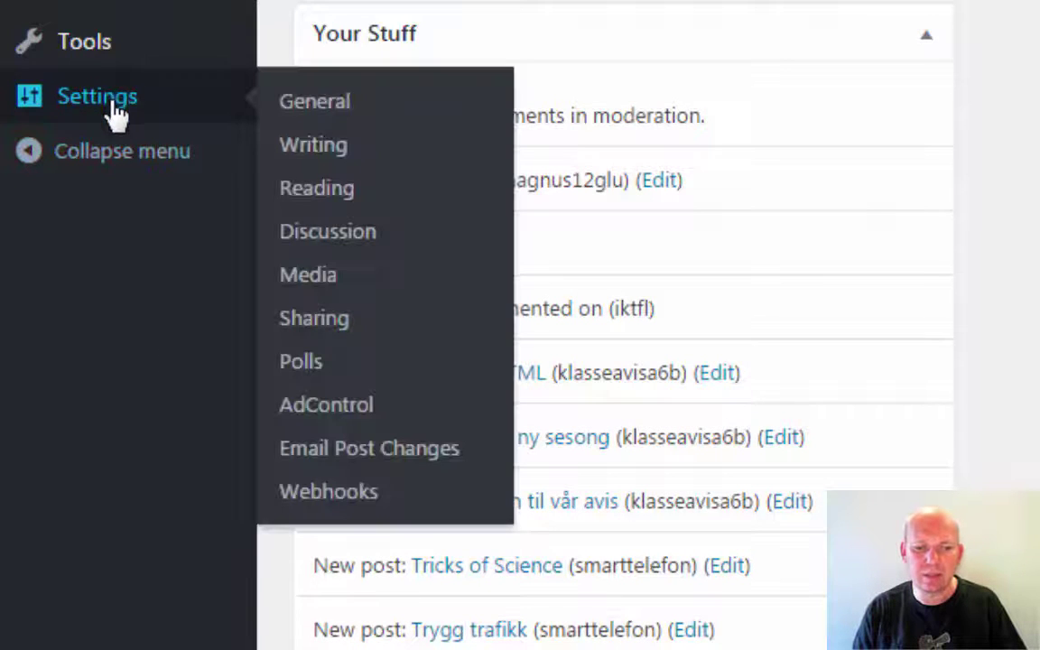
{"action": "left_click", "coordinate": [357, 106]}
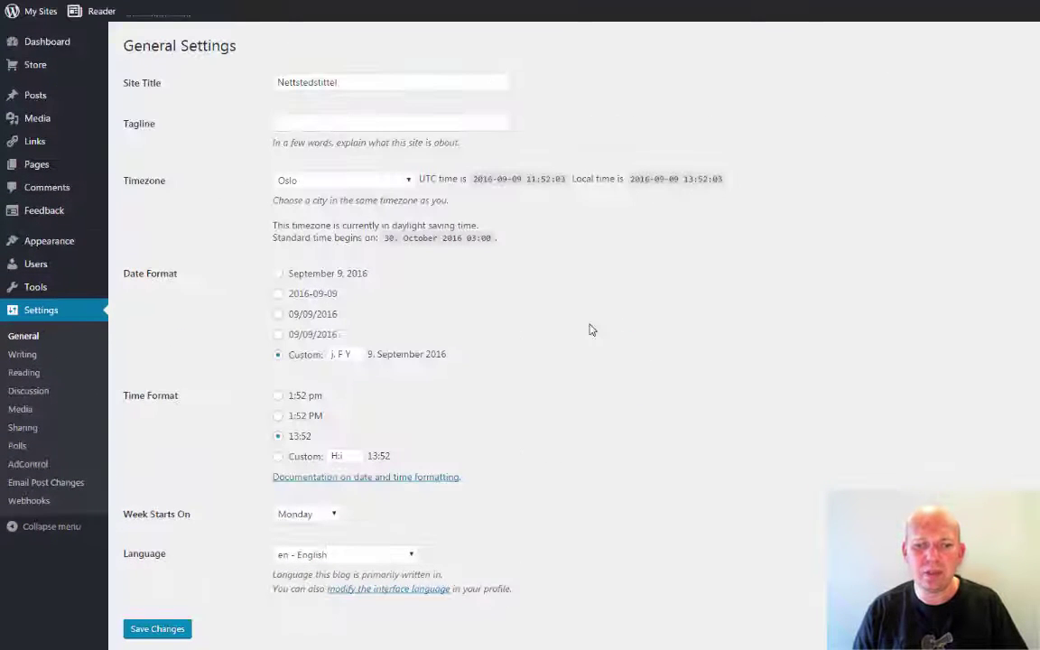
{"action": "left_click", "coordinate": [410, 555]}
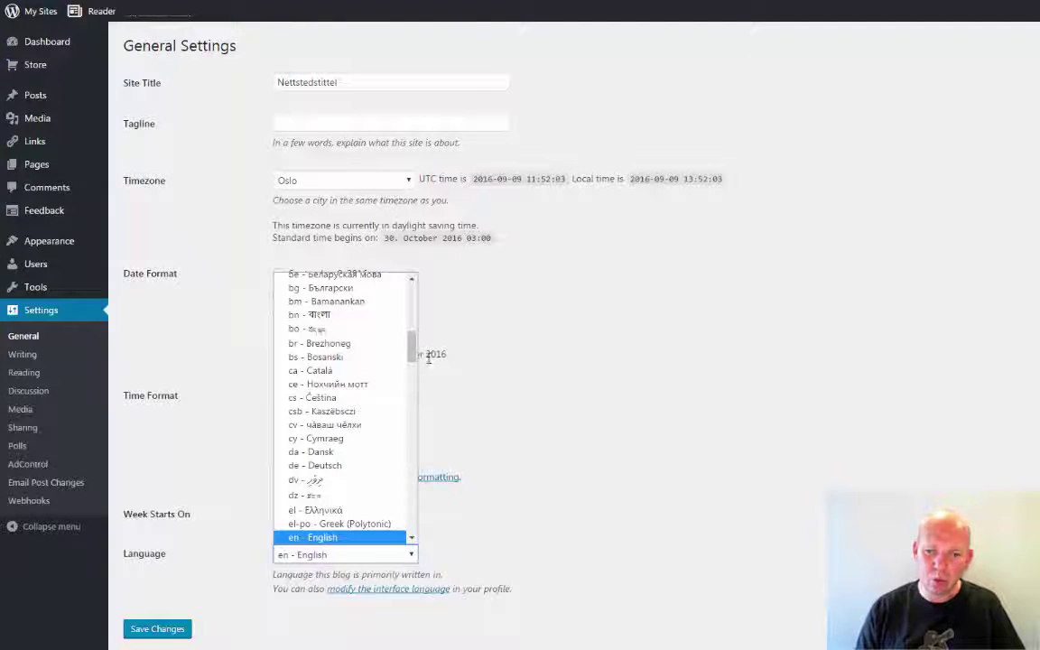
{"action": "left_click_drag", "start_coordinate": [410, 348], "coordinate": [416, 452]}
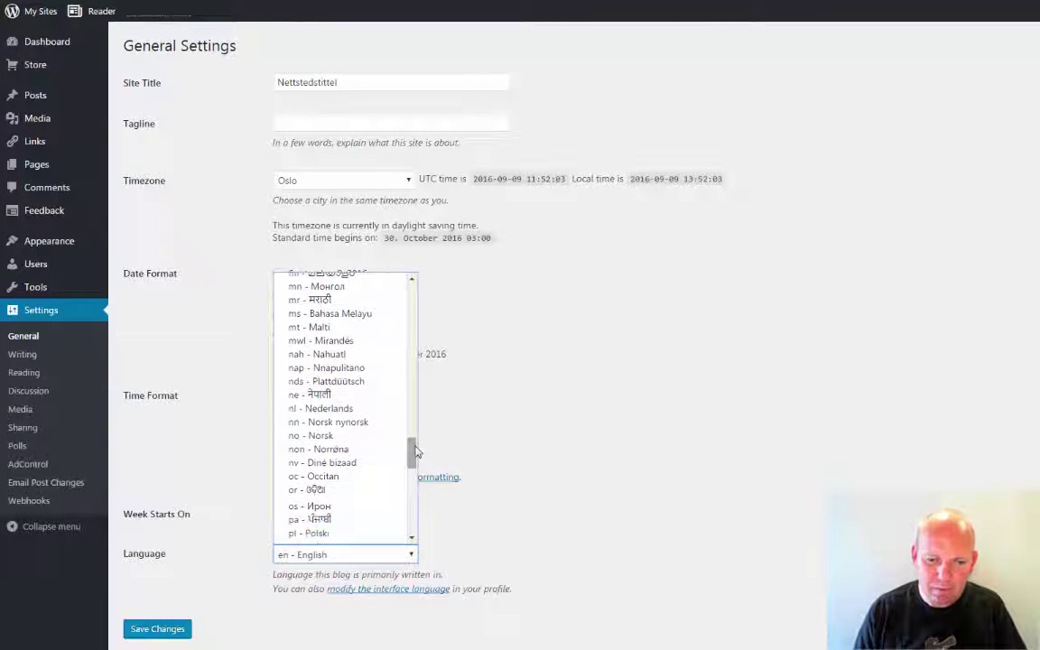
{"action": "left_click", "coordinate": [377, 437]}
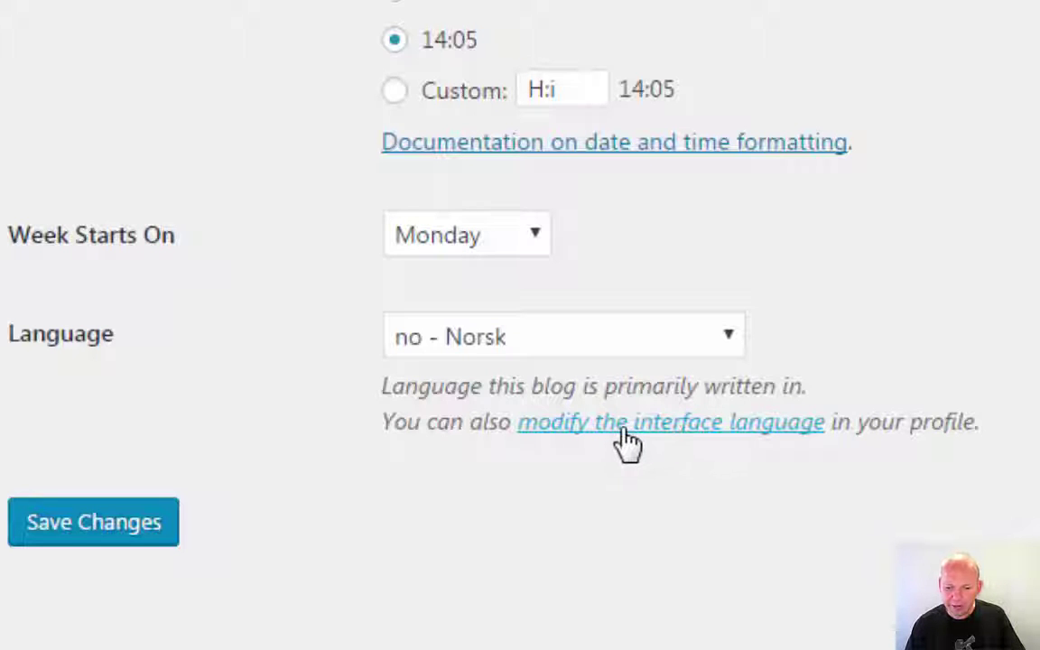
- Set the interface language to no - Norsk in the personal settings and save the changes
{"action": "left_click", "coordinate": [744, 432]}
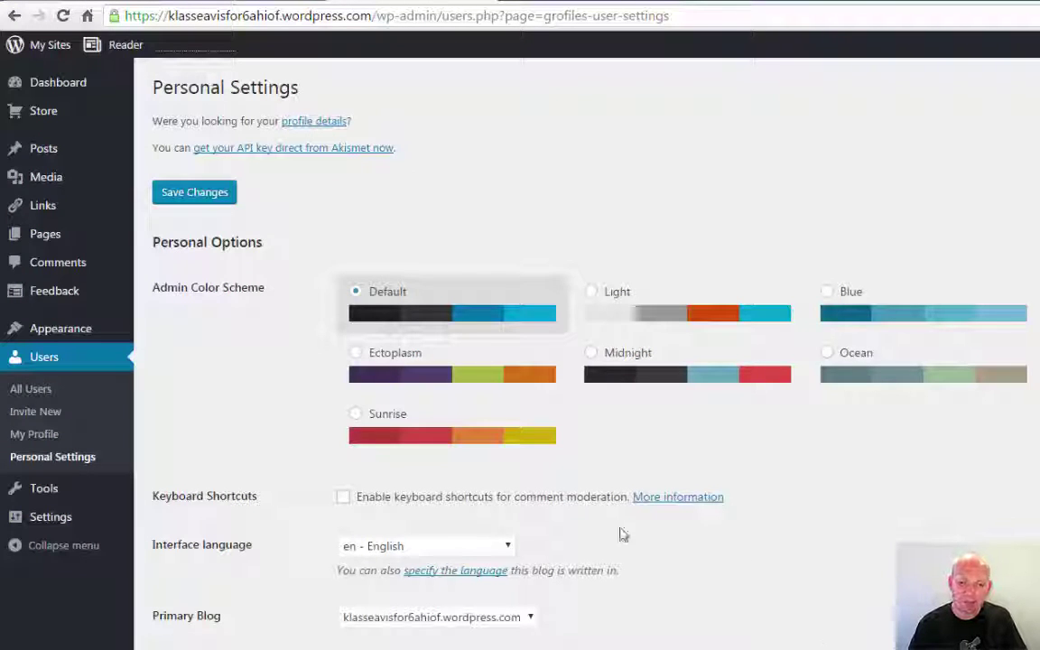
{"action": "left_click", "coordinate": [508, 548]}
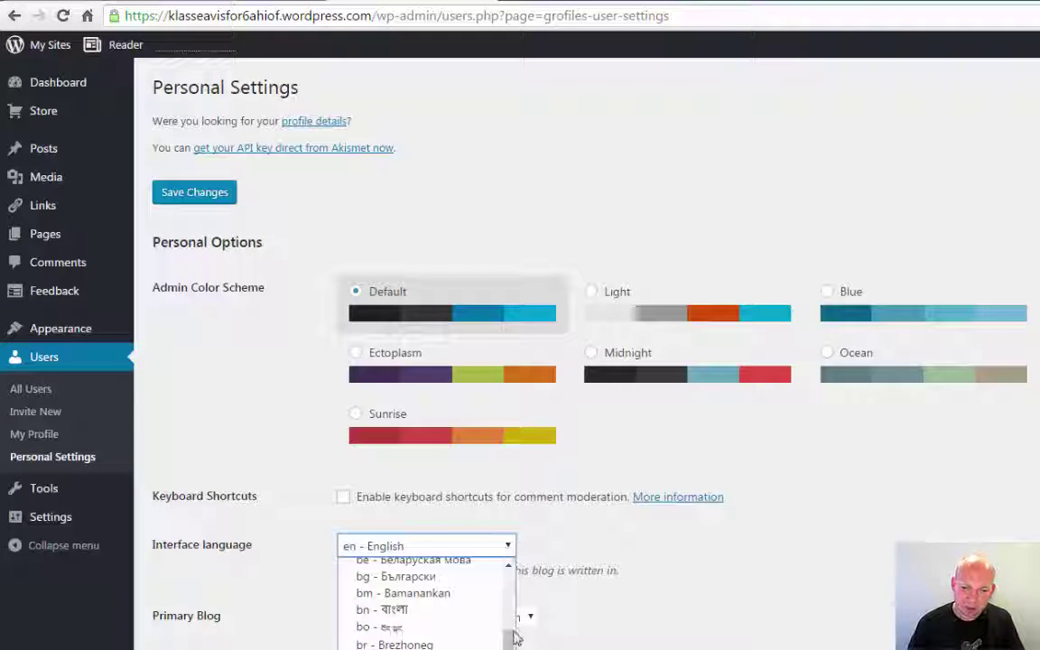
{"action": "scroll", "coordinate": [512, 596], "scroll_direction": "up", "scroll_amount": 5}
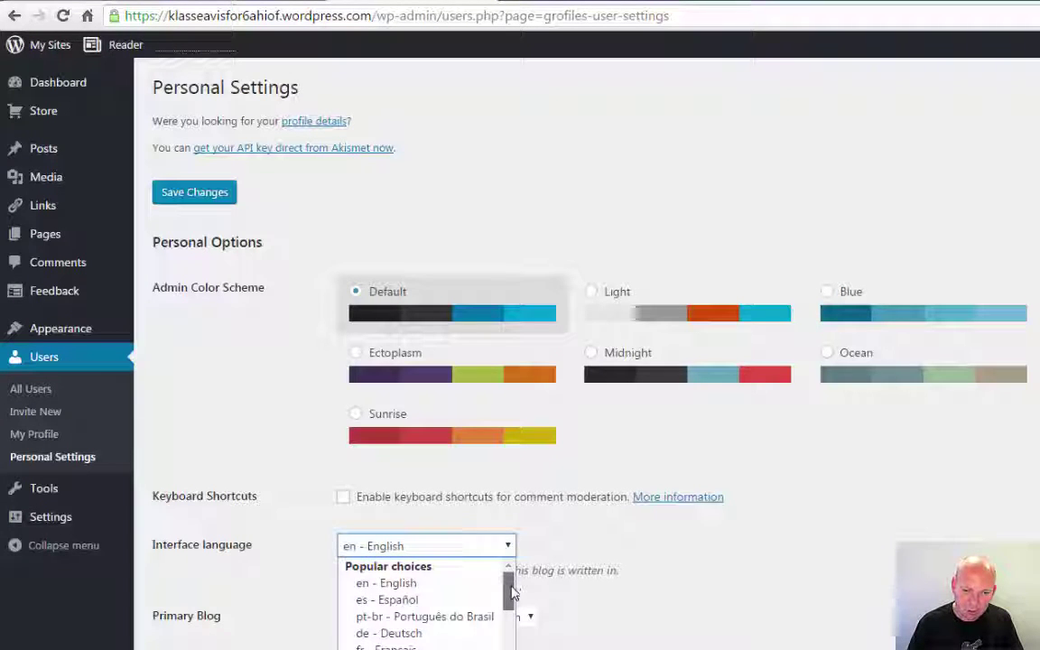
{"action": "key", "text": "n"}
{"action": "key", "text": "o"}
{"action": "key", "text": "Return"}
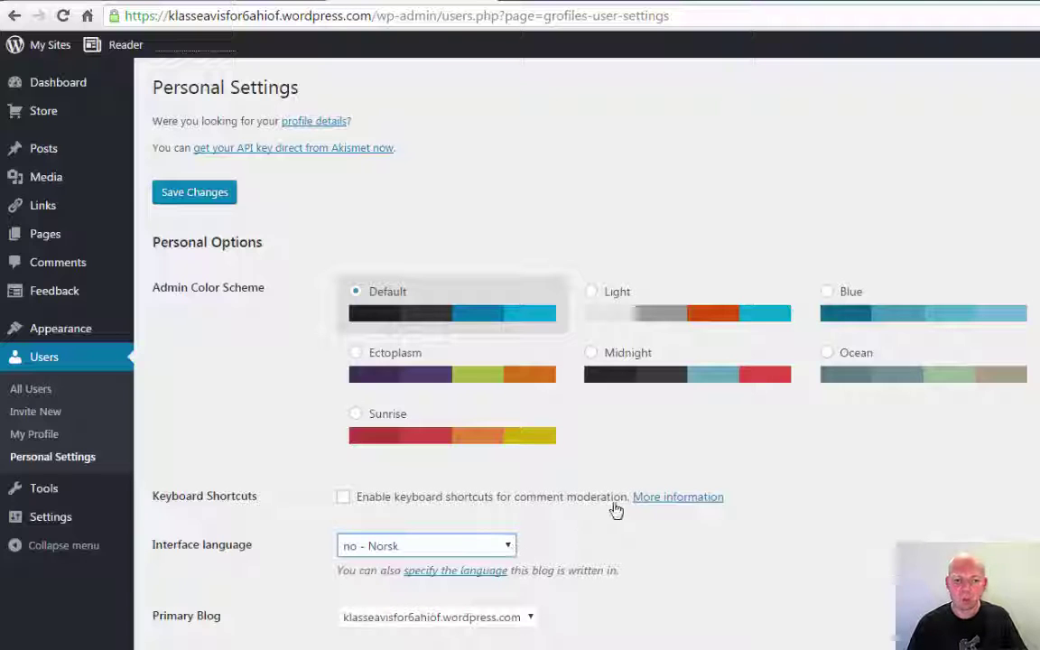
{"action": "left_click", "coordinate": [215, 204]}
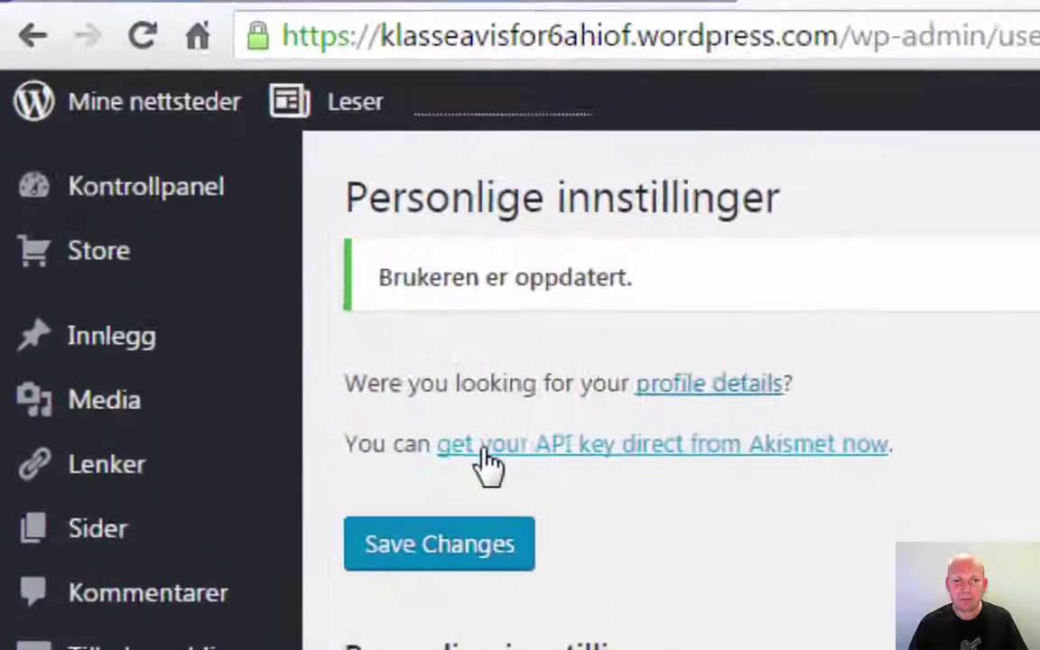
- Open the About page from the site's list of pages and move it to the trash
{"action": "mouse_move", "coordinate": [91, 112]}
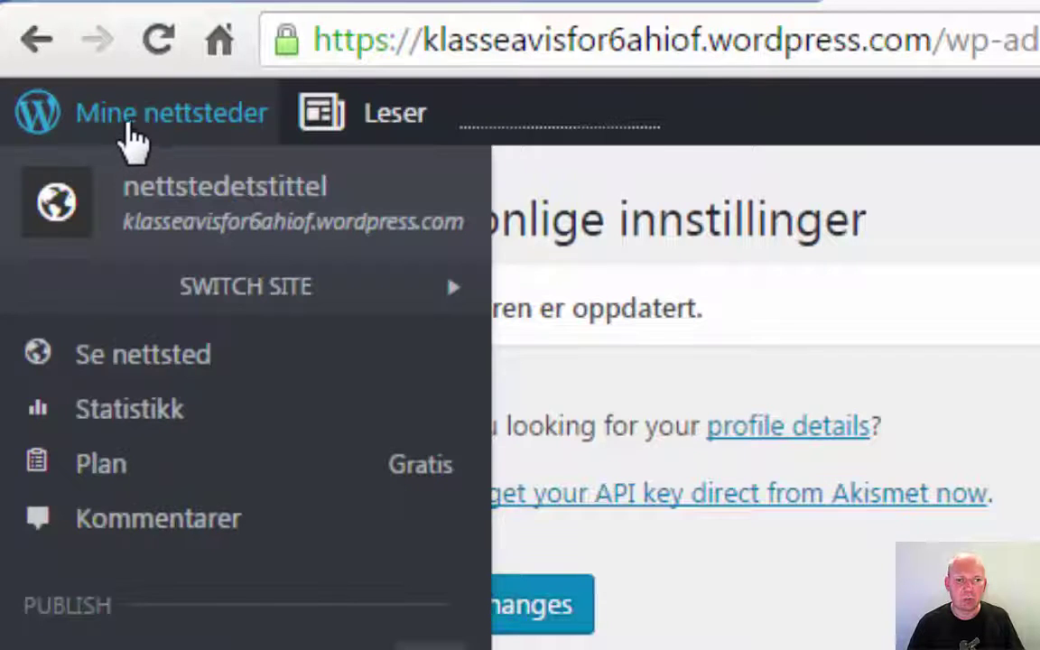
{"action": "left_click", "coordinate": [131, 135]}
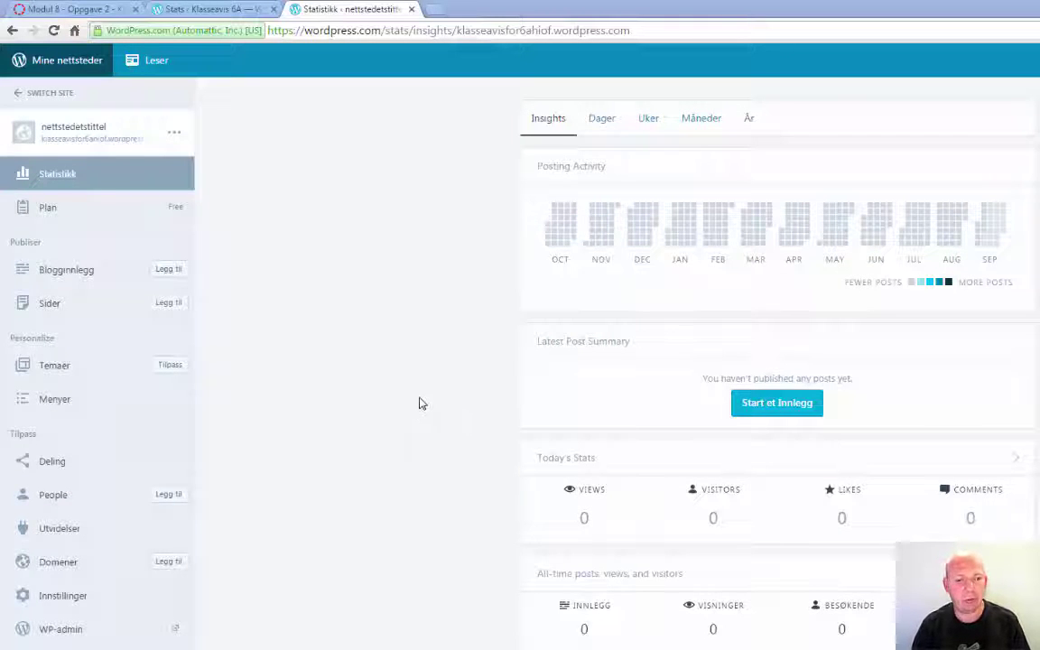
{"action": "left_click", "coordinate": [56, 310]}
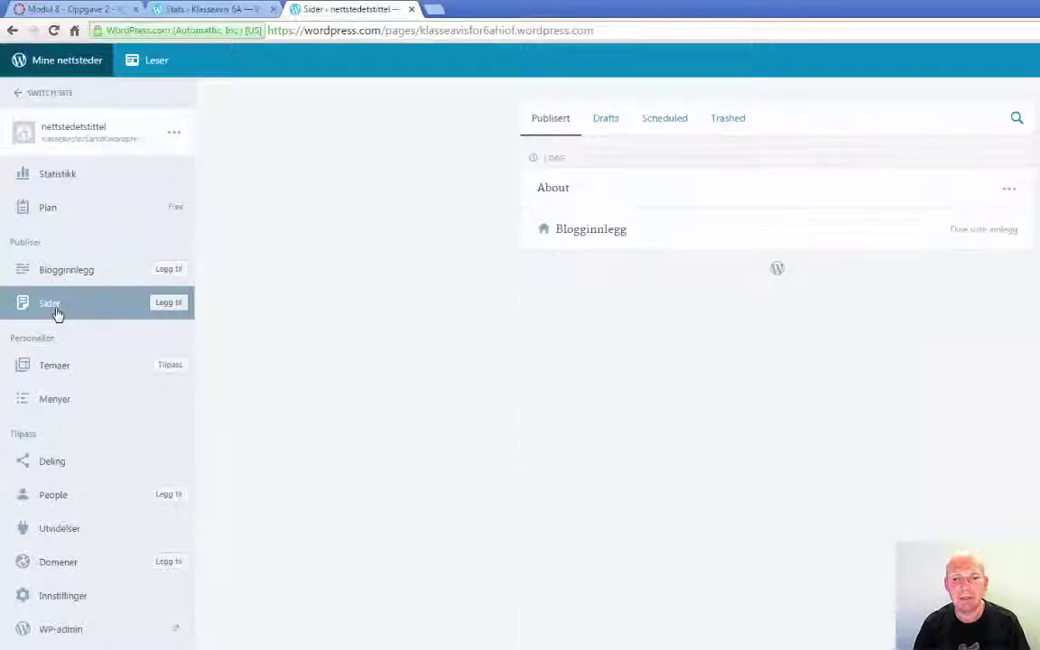
{"action": "left_click", "coordinate": [562, 195]}
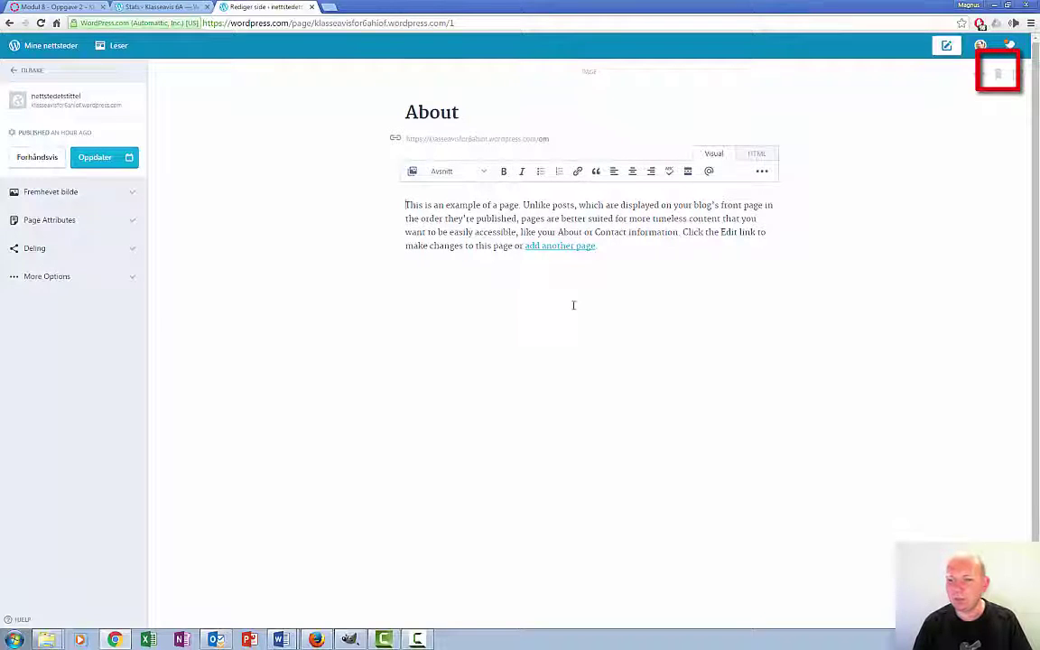
{"action": "left_click", "coordinate": [1000, 79]}
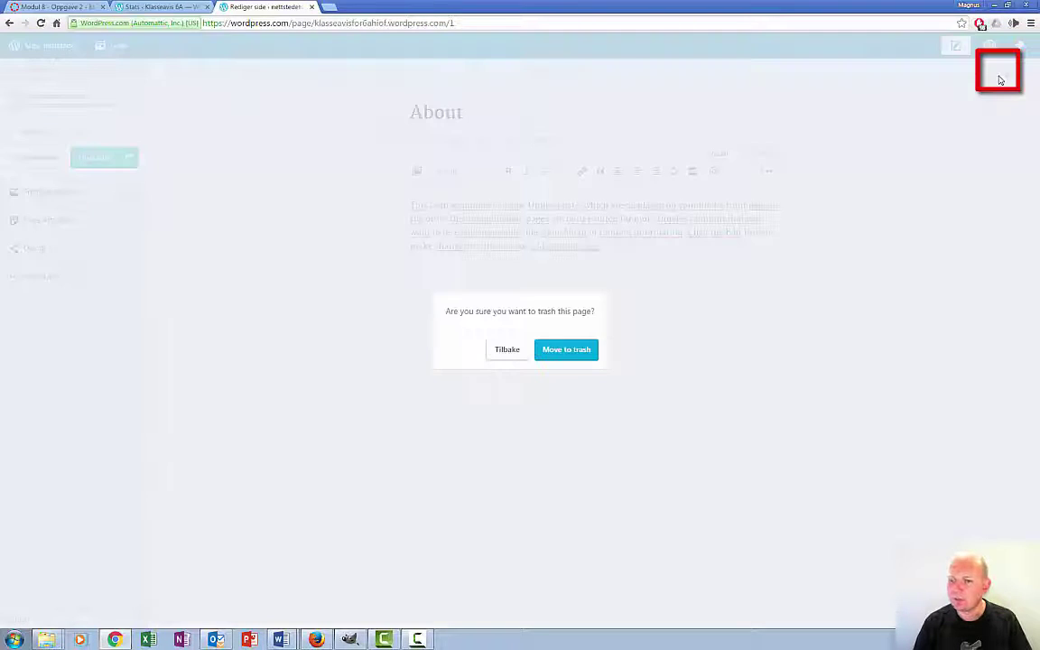
{"action": "left_click", "coordinate": [575, 350]}
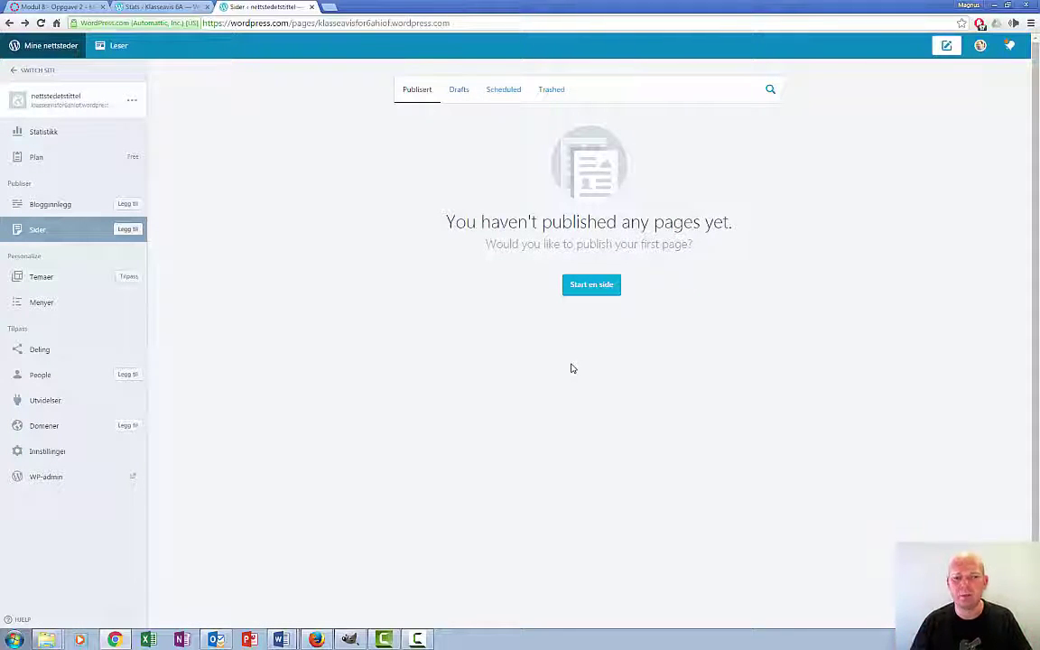
- Browse the free and paid designs in the site's theme gallery
{"action": "key", "text": "g"}
{"action": "key", "text": "s"}
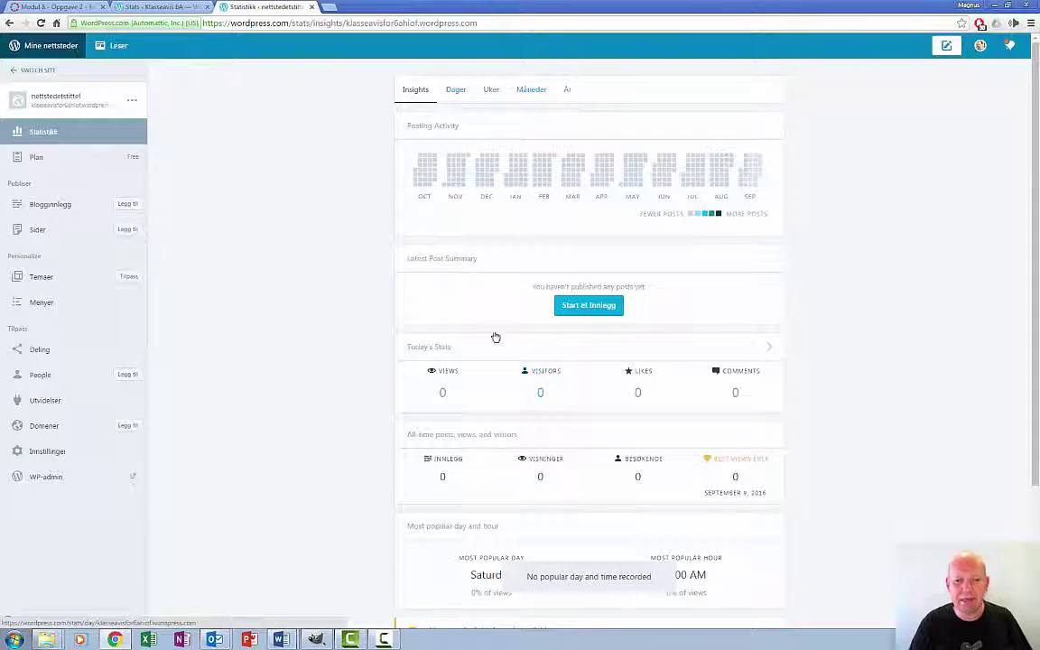
{"action": "left_click", "coordinate": [48, 279]}
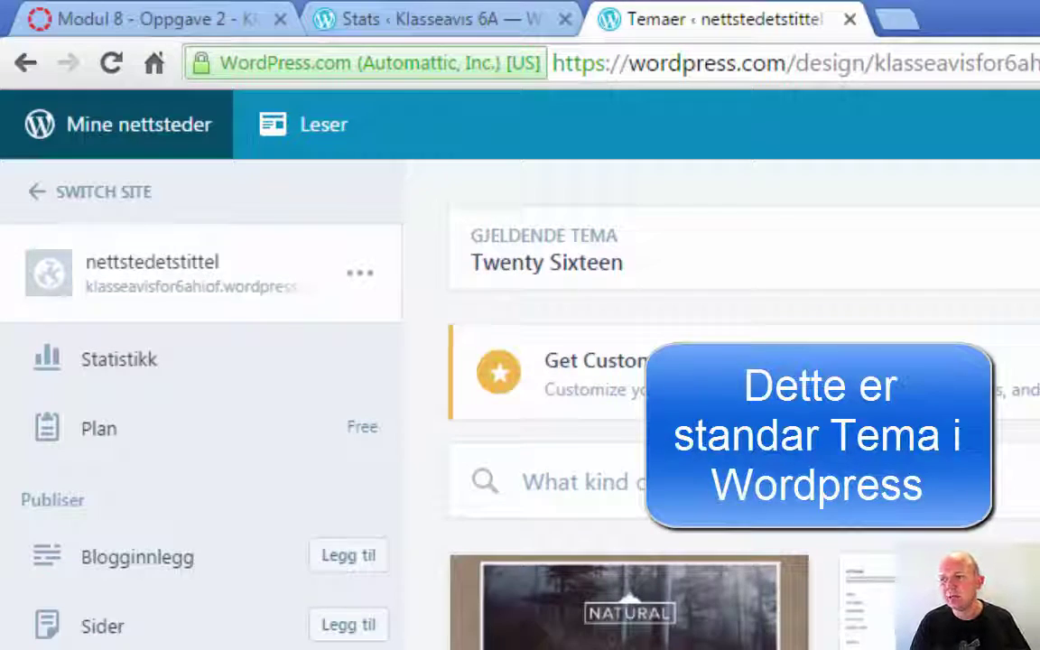
{"action": "scroll", "coordinate": [722, 406], "scroll_direction": "down", "scroll_amount": 15}
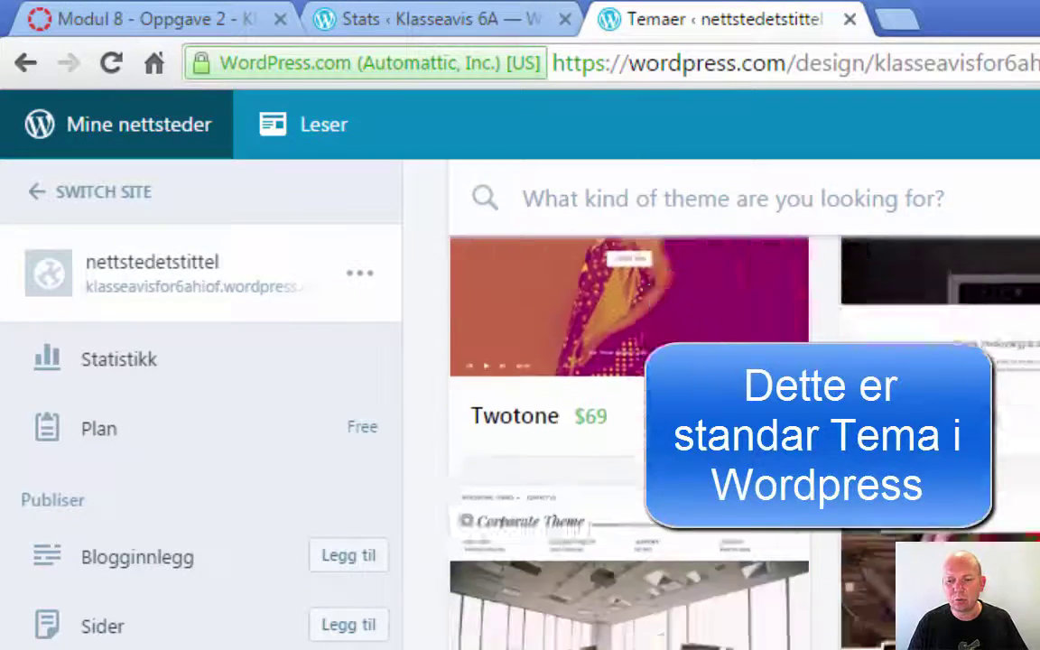
{"action": "scroll", "coordinate": [722, 406], "scroll_direction": "down", "scroll_amount": 5}
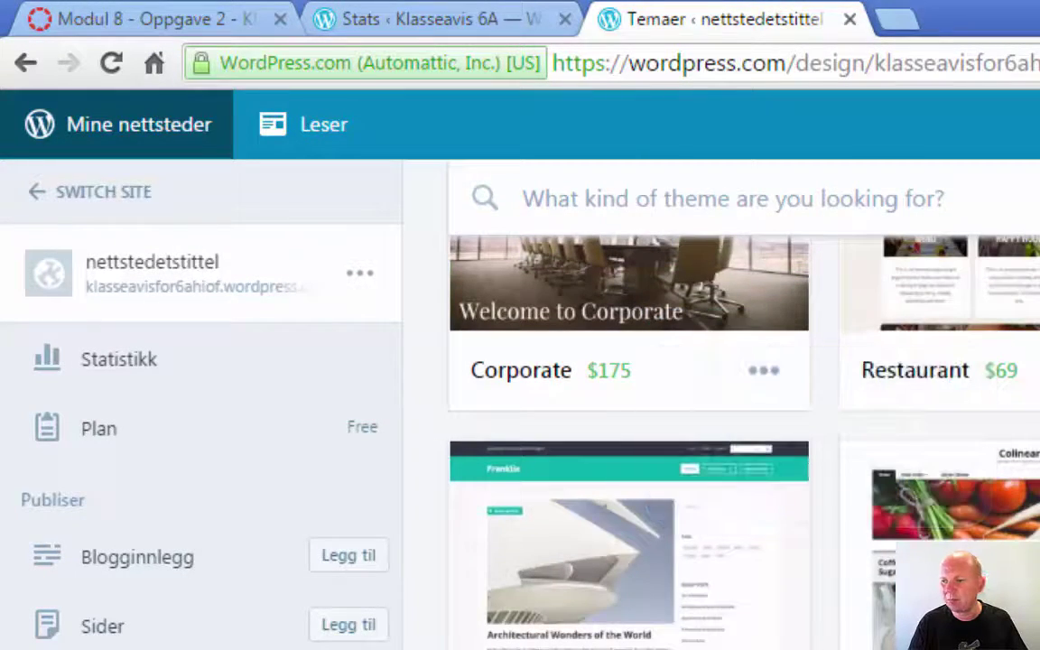
{"action": "scroll", "coordinate": [1036, 412], "scroll_direction": "down", "scroll_amount": 5}
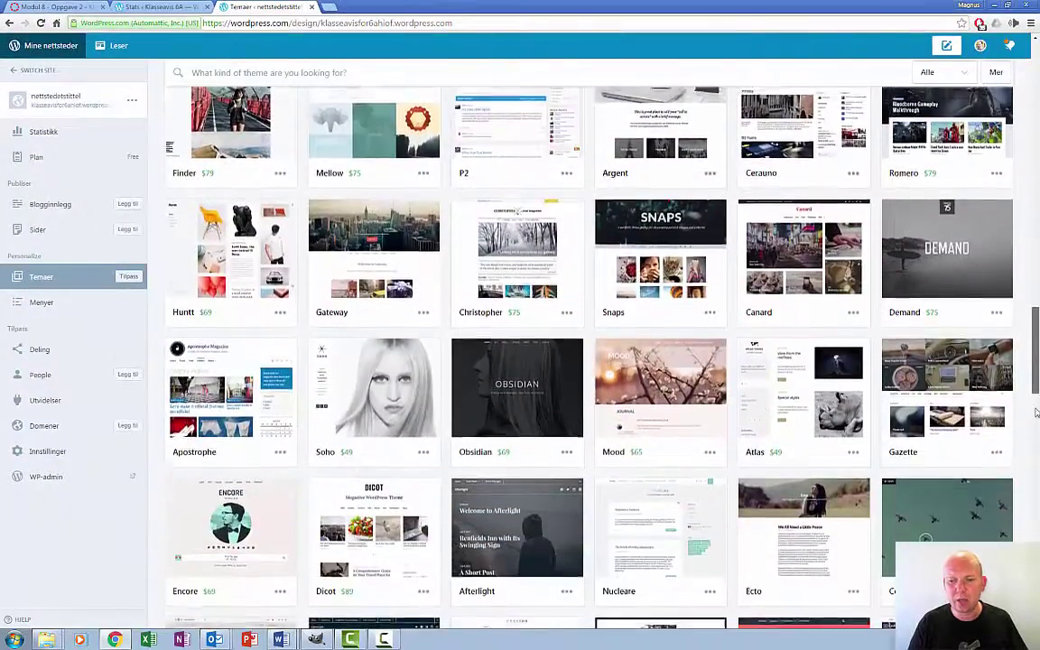
{"action": "scroll", "coordinate": [1036, 412], "scroll_direction": "up", "scroll_amount": 20}
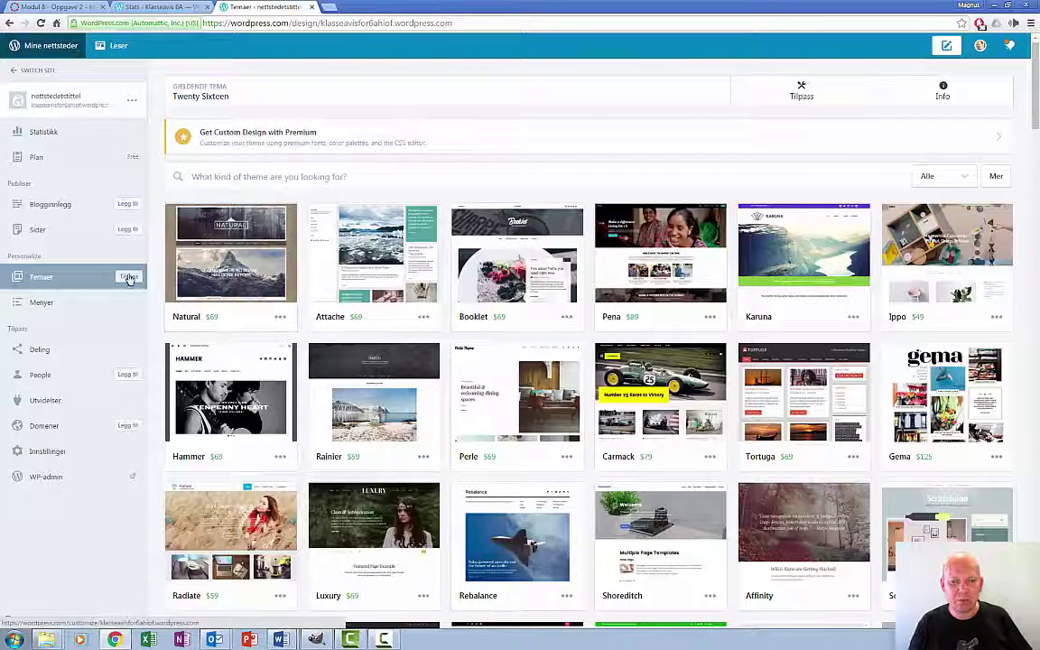
- Customize the current theme and change the site title to "Klasseavis 6a"
{"action": "left_click", "coordinate": [801, 93]}
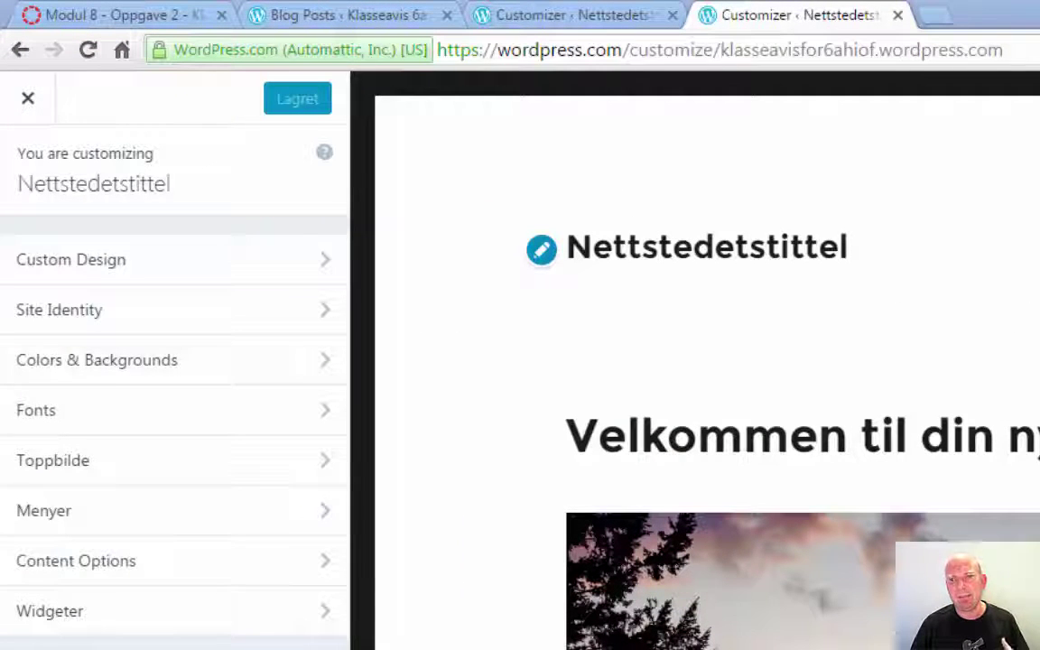
{"action": "left_click", "coordinate": [542, 257]}
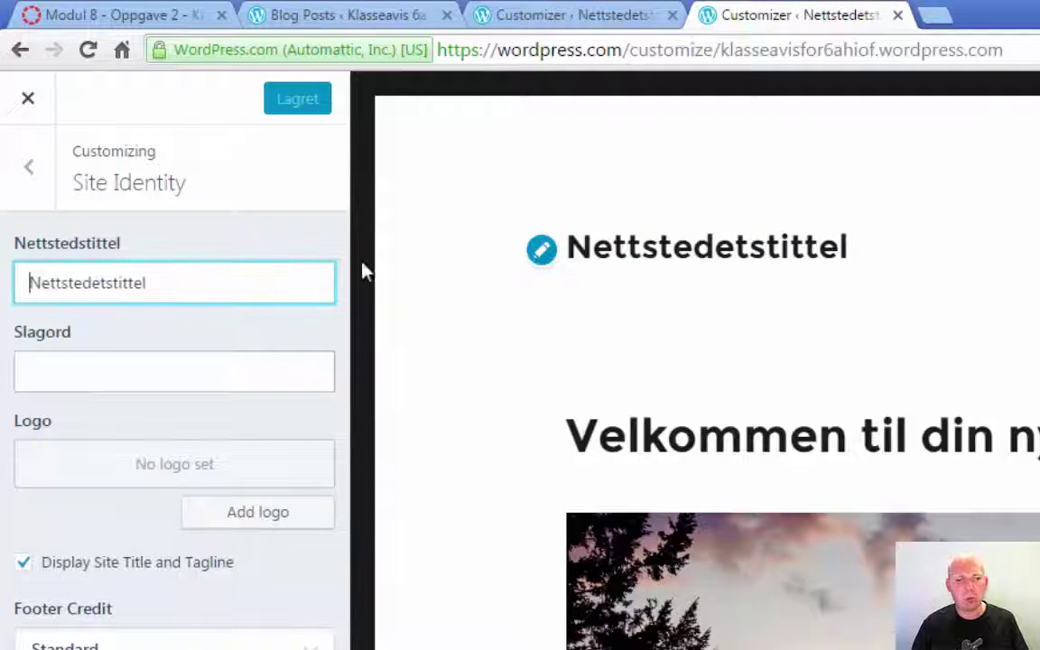
{"action": "left_click_drag", "start_coordinate": [220, 285], "coordinate": [4, 285]}
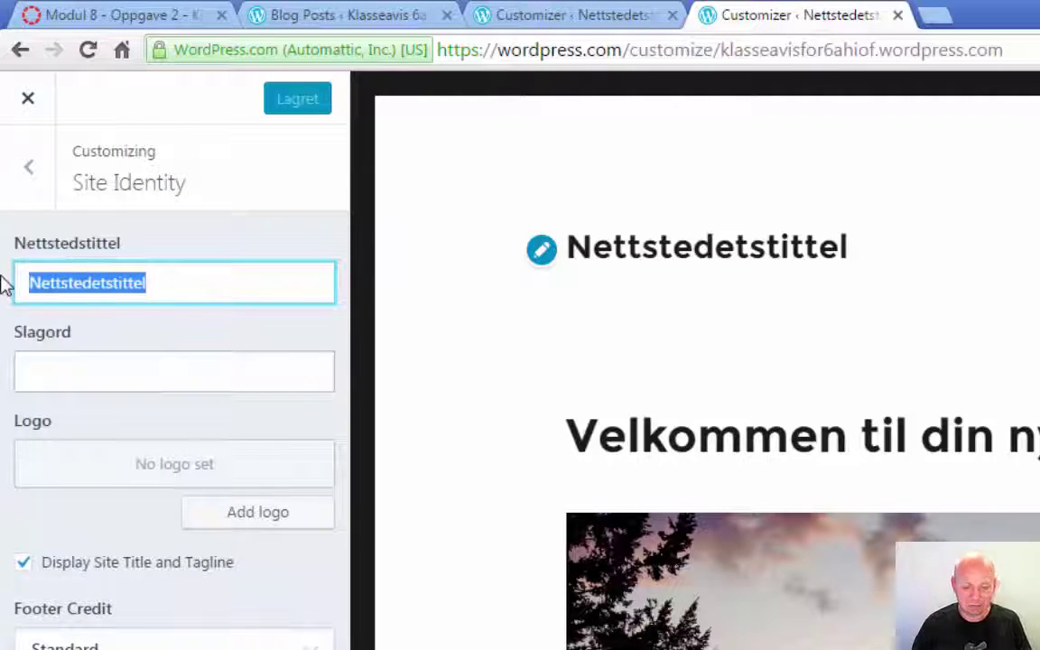
{"action": "type", "text": "Klasse"}
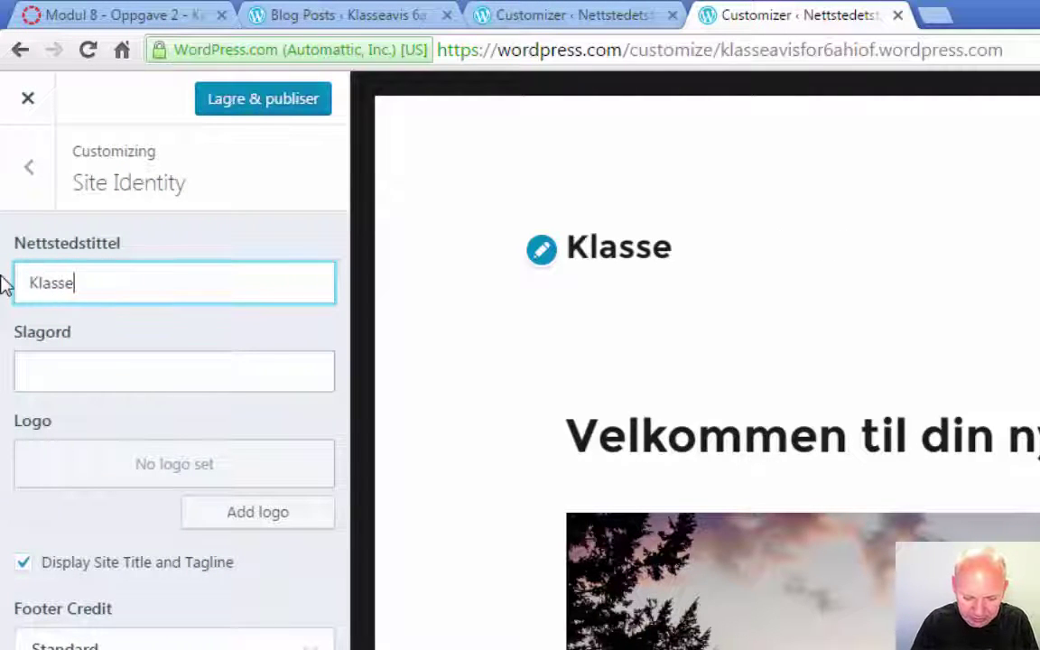
{"action": "type", "text": "avis "}
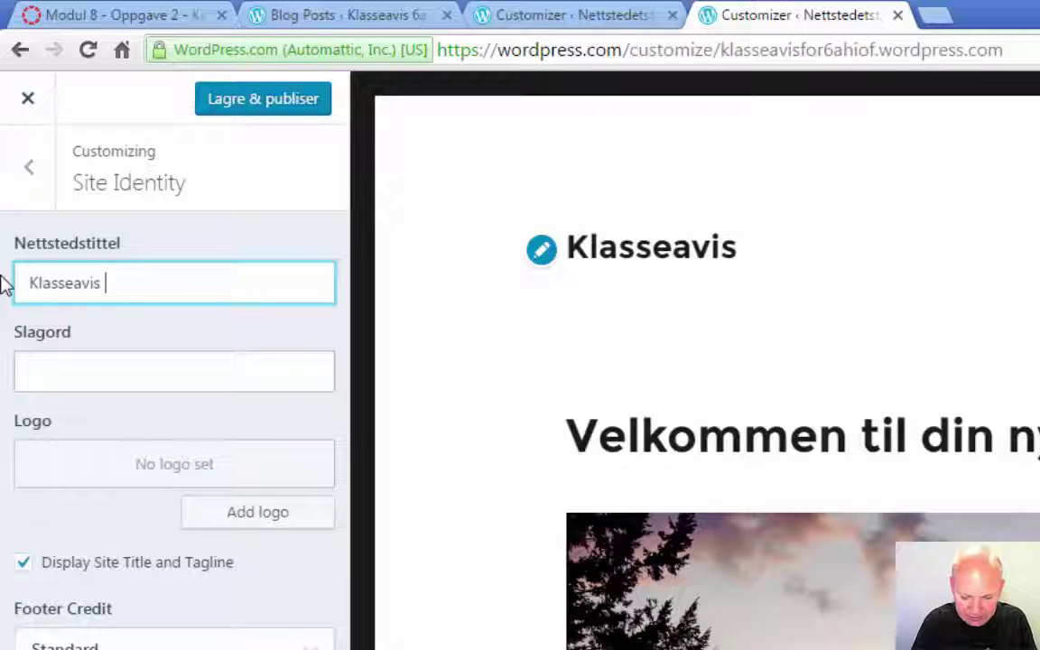
{"action": "type", "text": "6a"}
- Enter "Høgskolen i østfold" as the site's tagline, then save and publish the site identity
{"action": "left_click", "coordinate": [113, 378]}
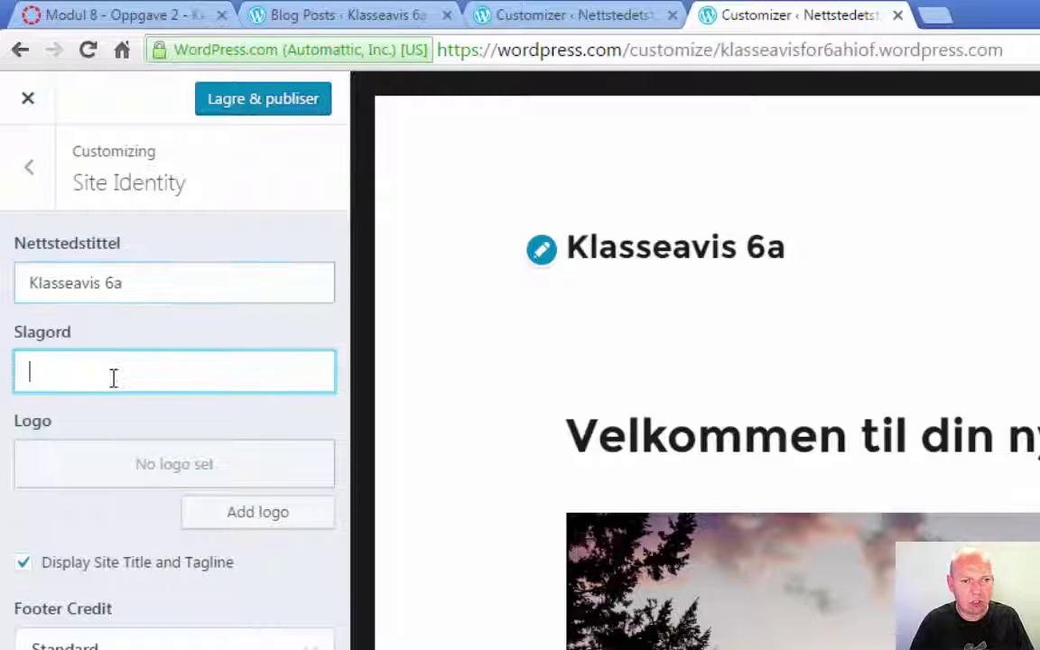
{"action": "type", "text": "H"}
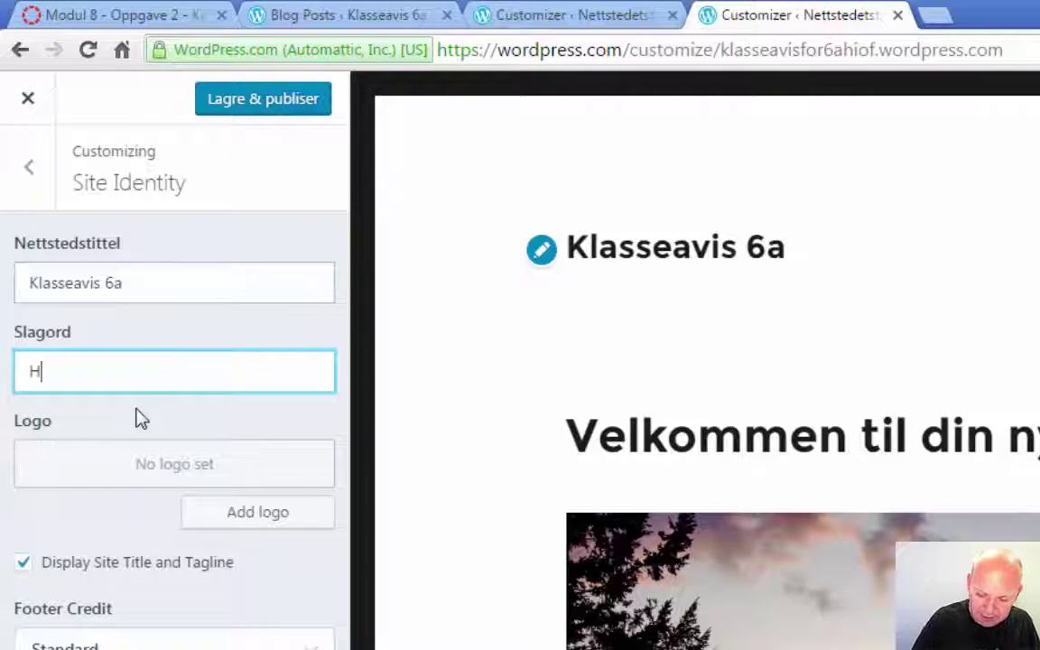
{"action": "type", "text": "øgskolen"}
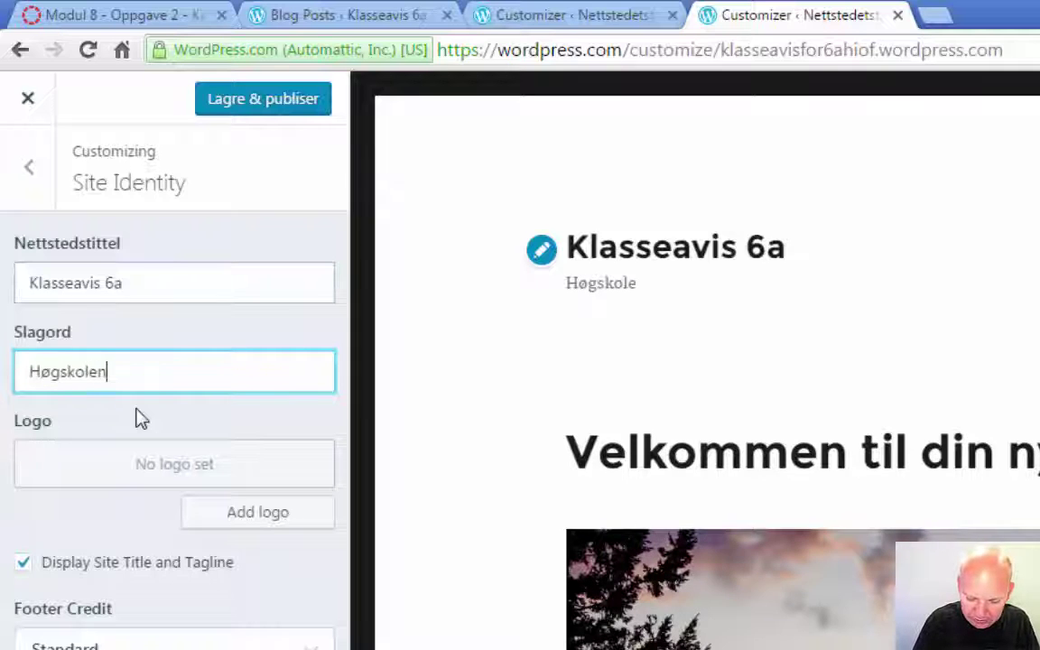
{"action": "type", "text": " i østfold"}
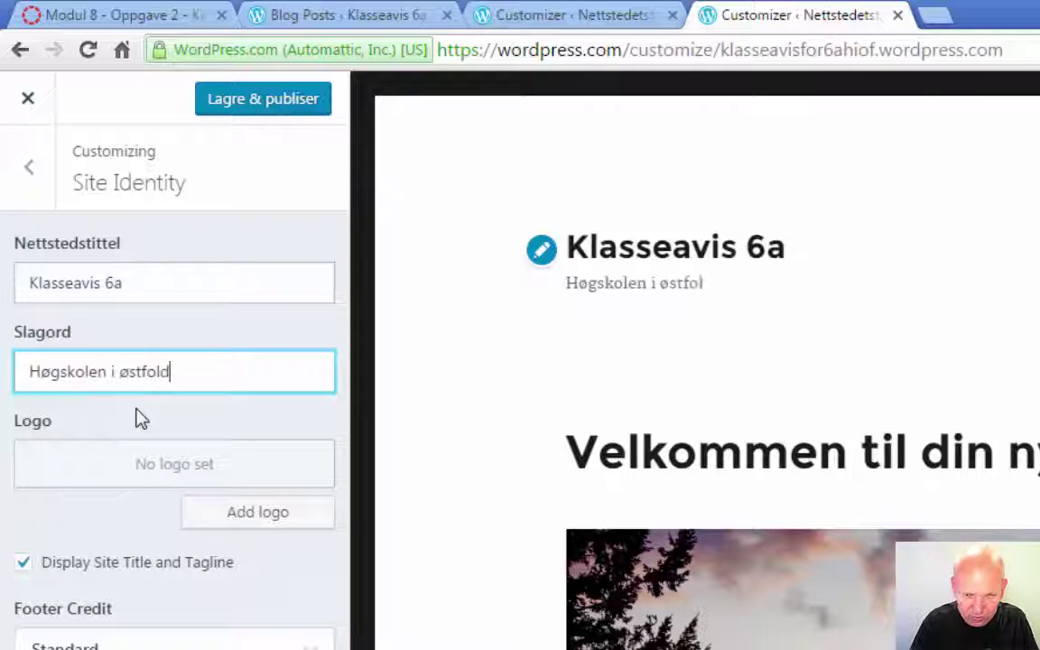
{"action": "left_click", "coordinate": [298, 108]}
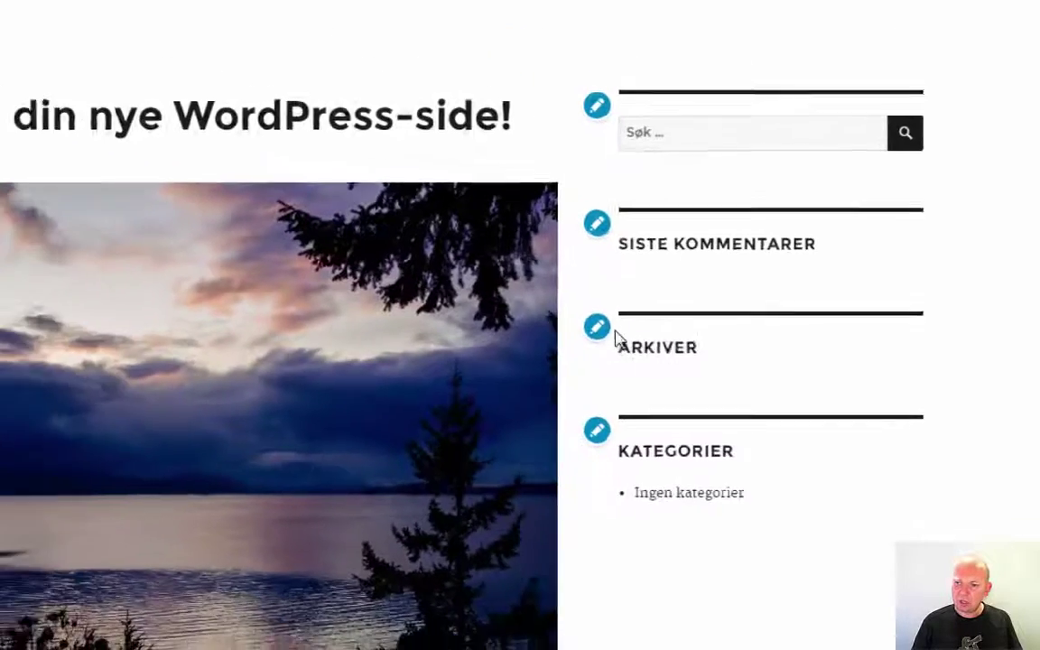
- Remove the Arkiver widget from the site's sidebar column
{"action": "left_click", "coordinate": [599, 331]}
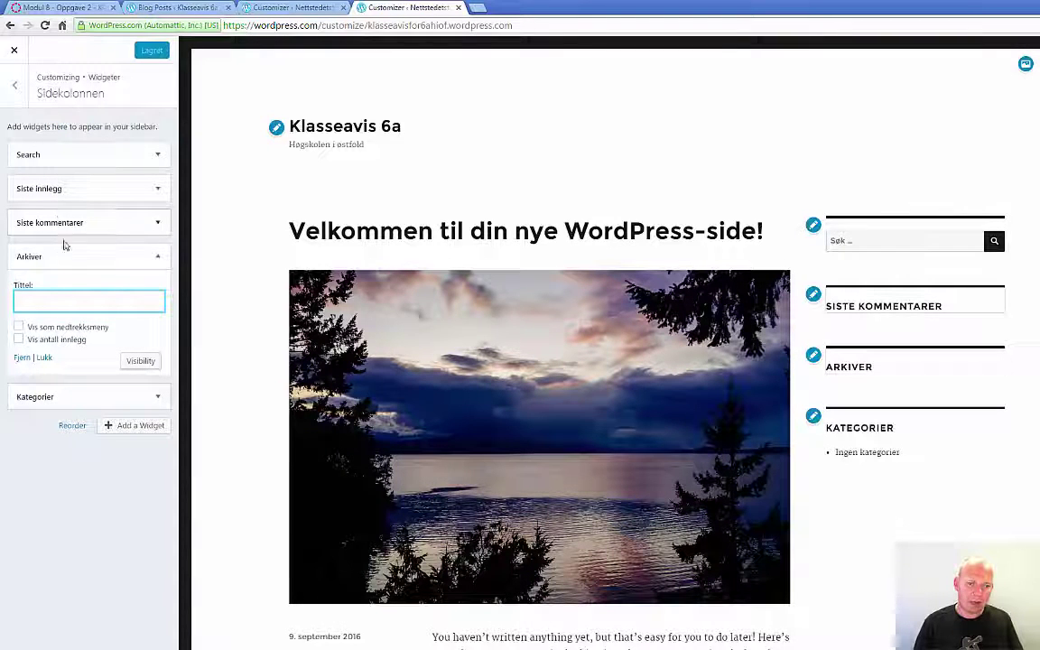
{"action": "left_click", "coordinate": [22, 359]}
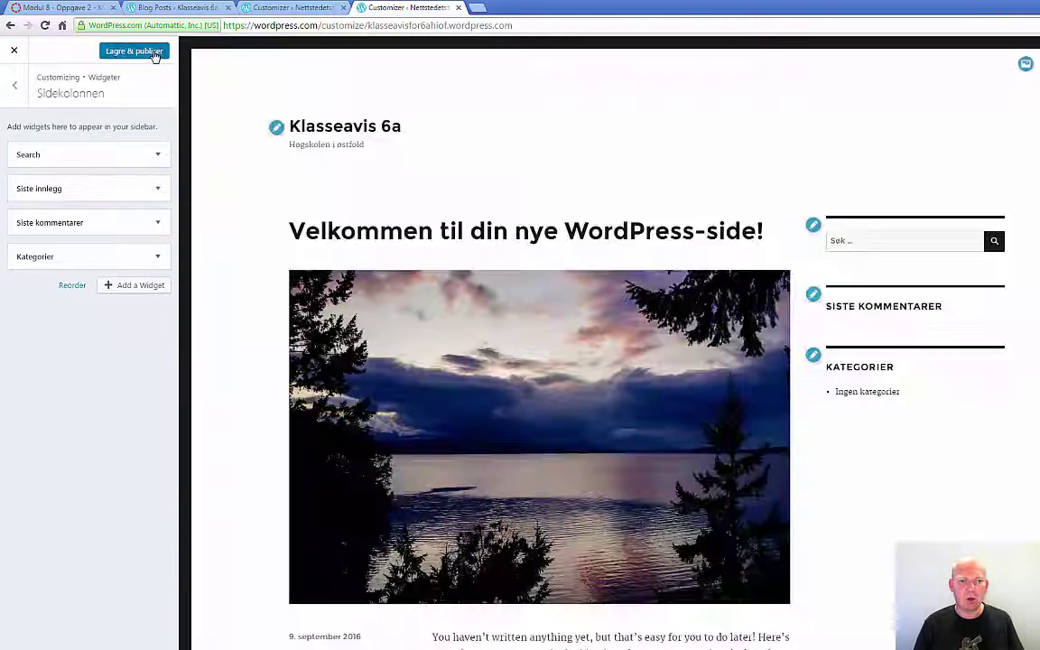
- Save and publish the sidebar widget changes and return to the main customization options
{"action": "left_click", "coordinate": [154, 52]}
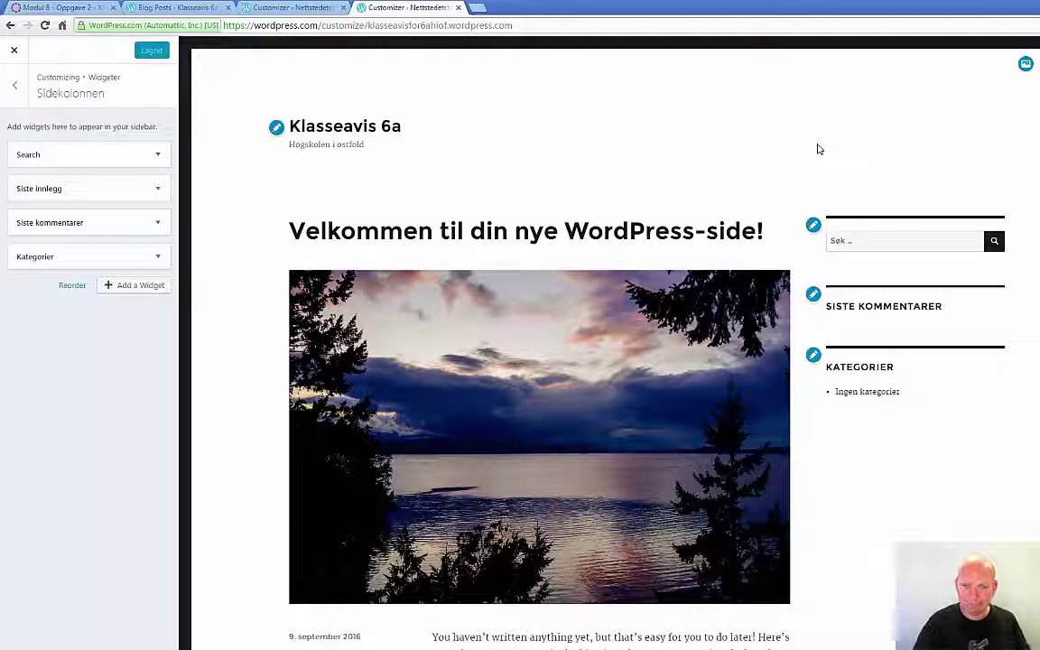
{"action": "left_click", "coordinate": [15, 85]}
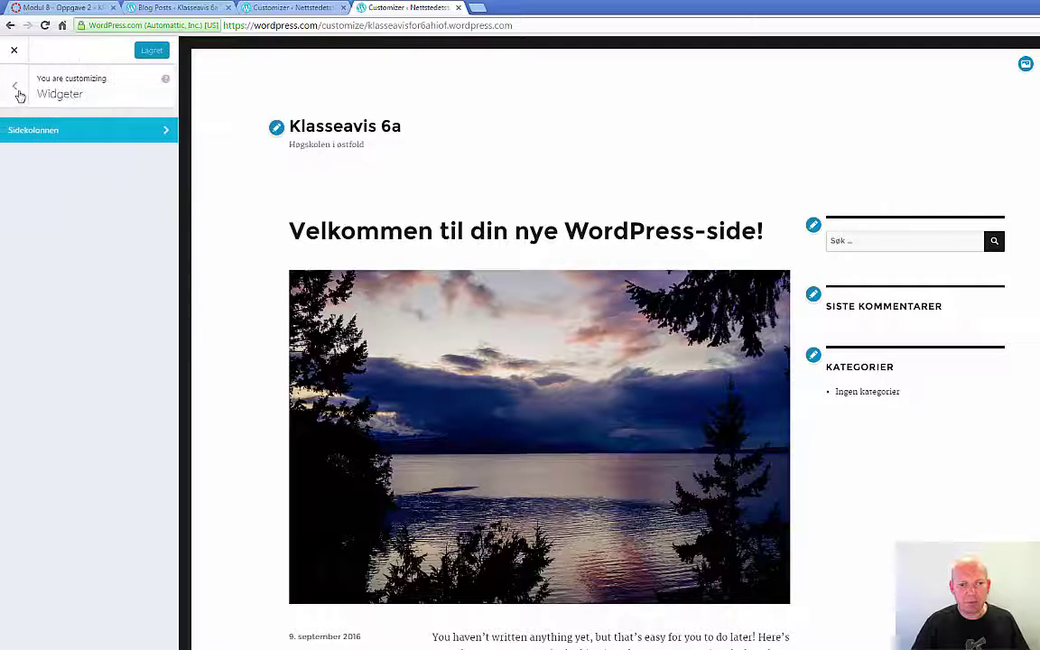
{"action": "left_click", "coordinate": [16, 90]}
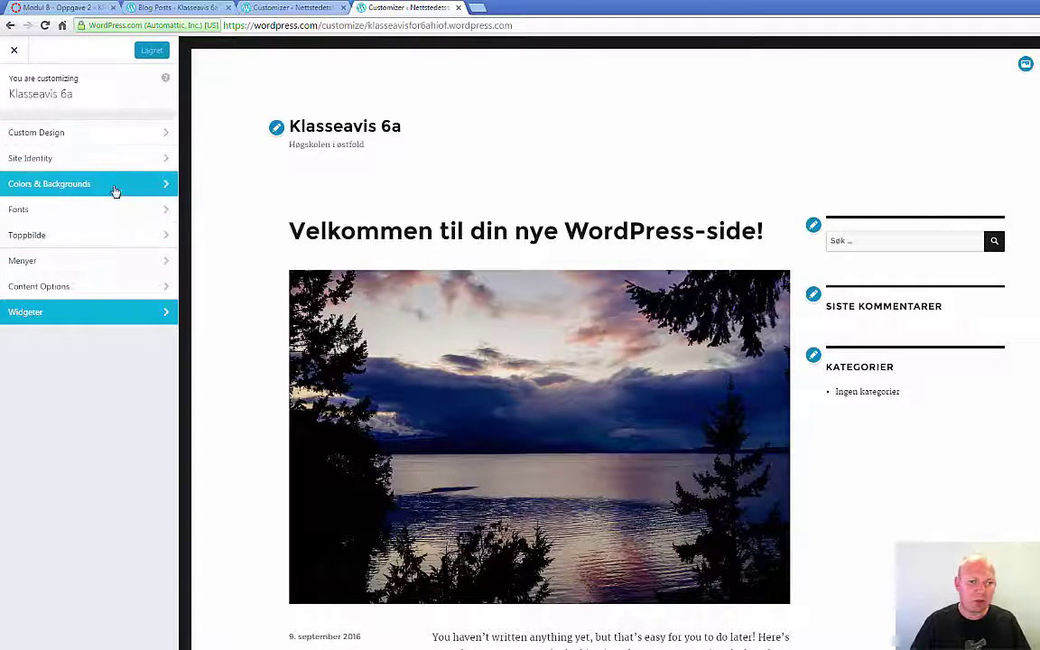
- Check the recommended size in the Toppbilde settings, then switch to GIMP and create a new 1200 × 280 px image
{"action": "left_click", "coordinate": [76, 236]}
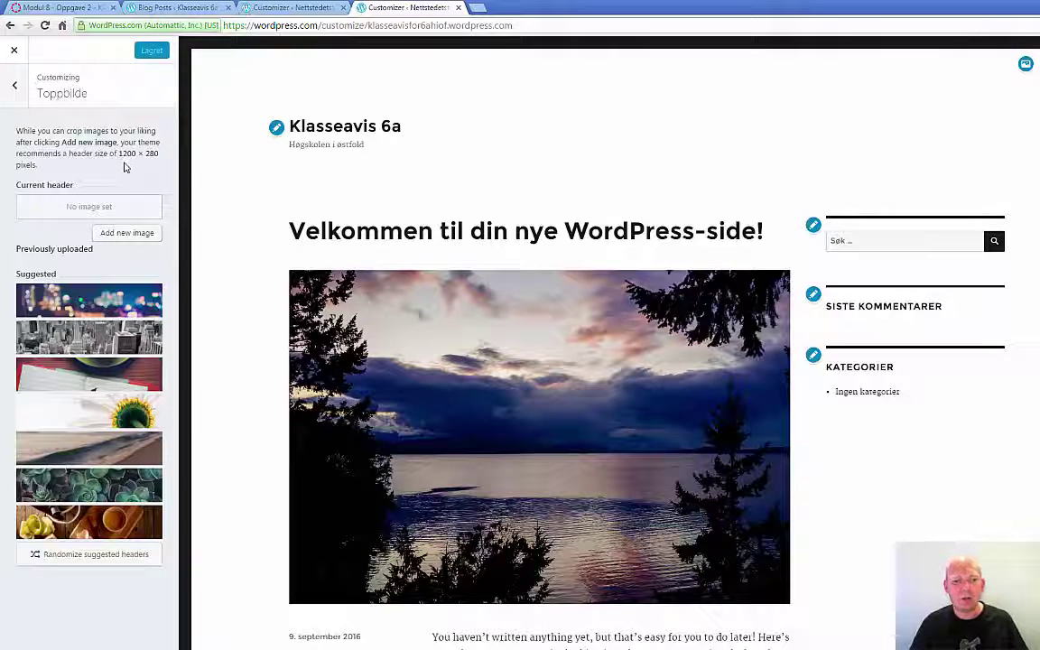
{"action": "left_click_drag", "start_coordinate": [120, 153], "coordinate": [154, 154]}
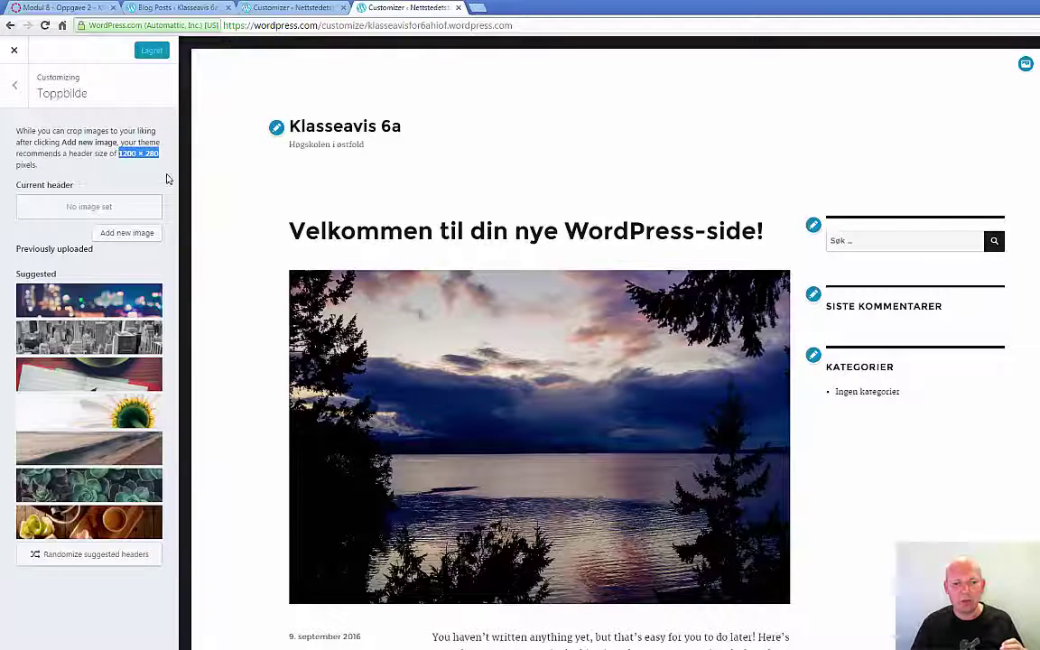
{"action": "key", "text": "alt+Tab"}
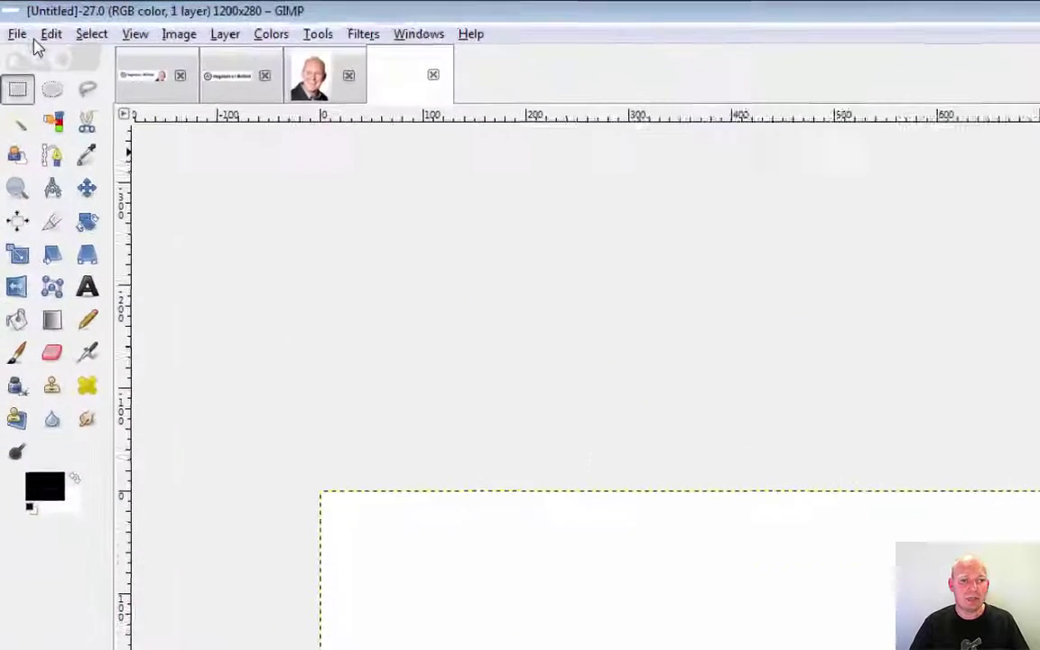
{"action": "left_click", "coordinate": [21, 45]}
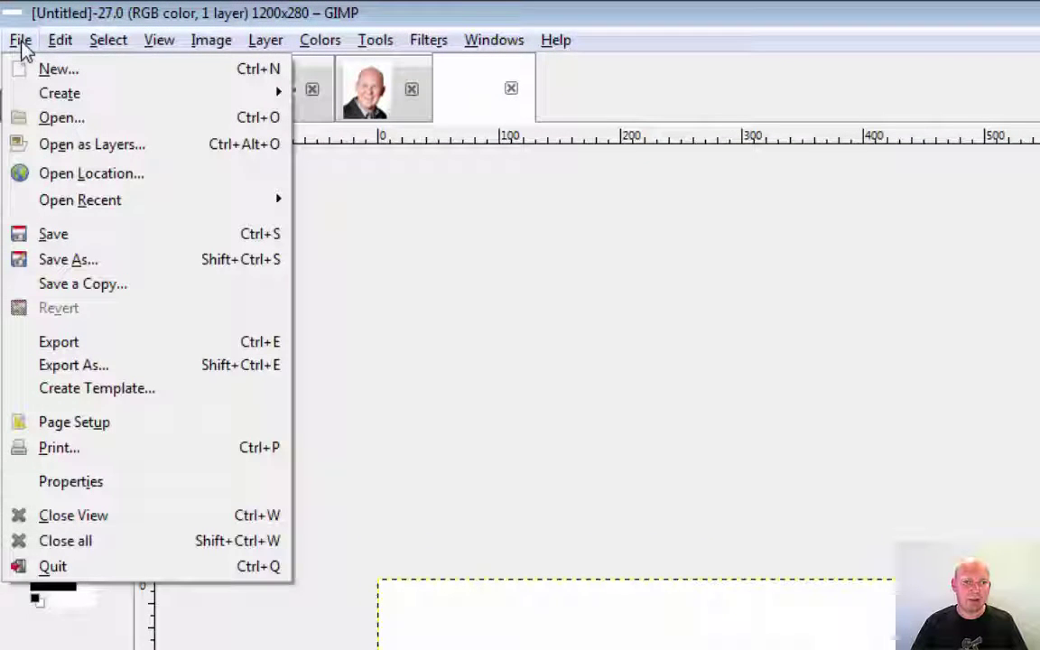
{"action": "left_click", "coordinate": [50, 71]}
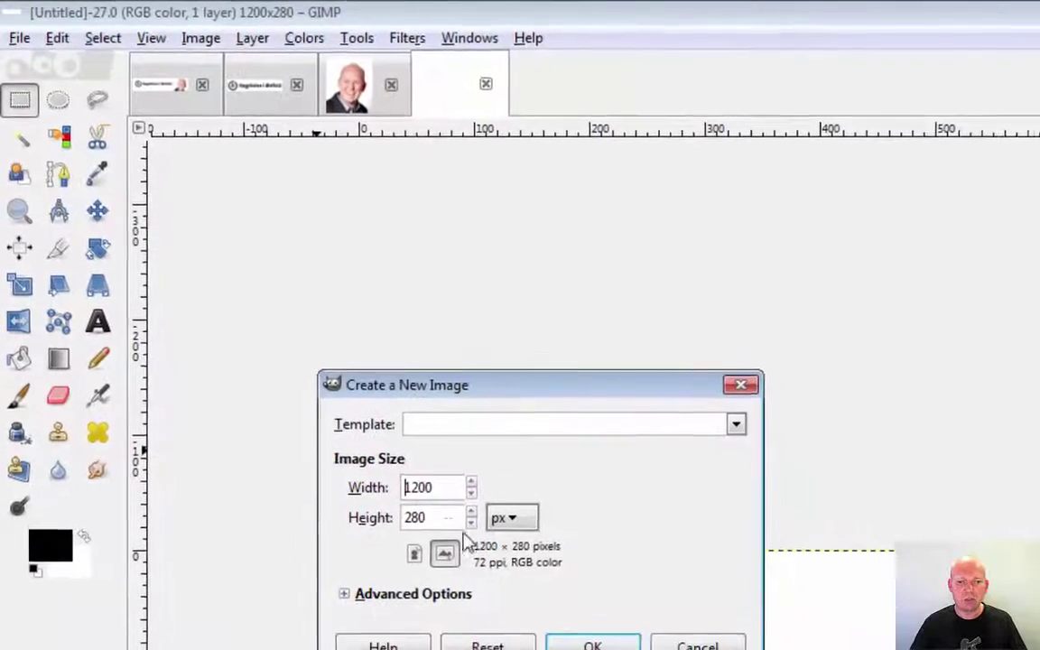
{"action": "left_click", "coordinate": [592, 644]}
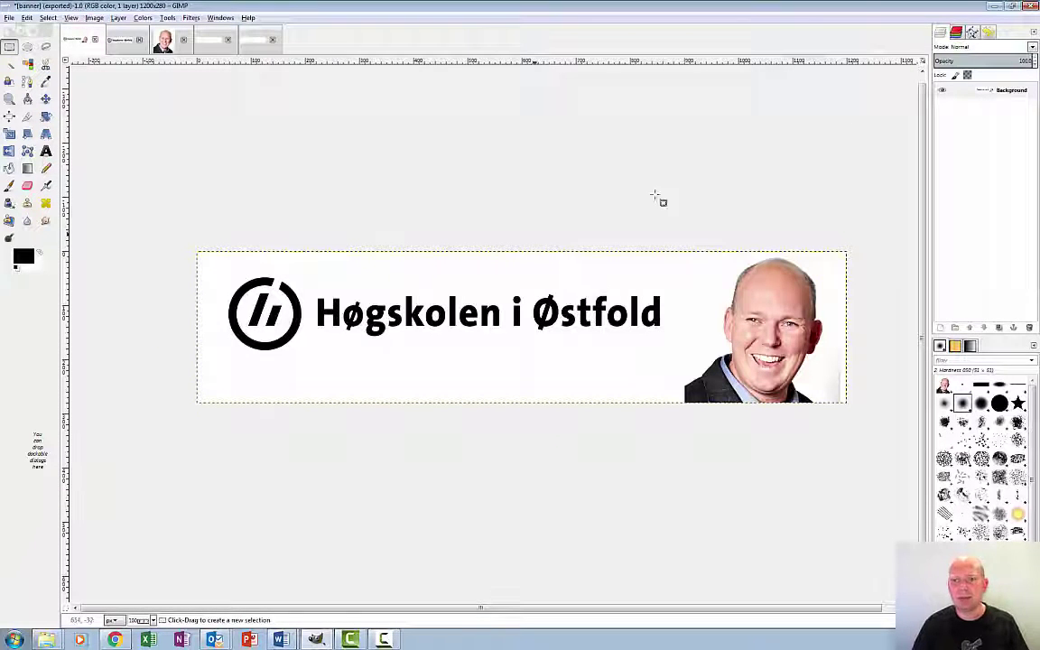
- Return to the WordPress customizer in Chrome and upload banner.png from the Bilder library as a new header image
{"action": "left_click", "coordinate": [998, 7]}
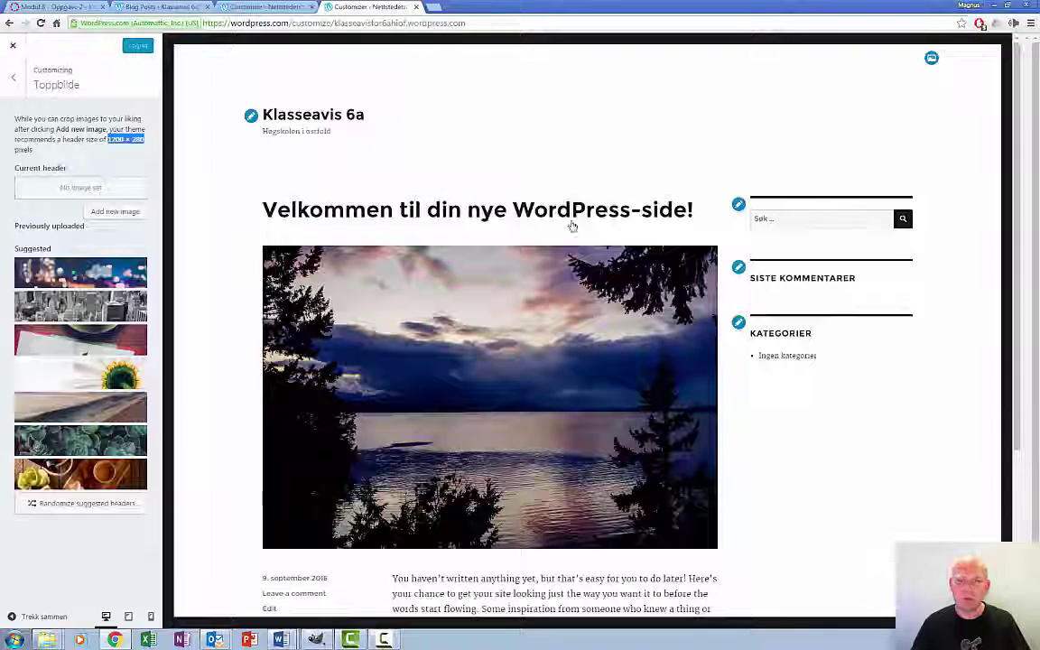
{"action": "left_click", "coordinate": [115, 211]}
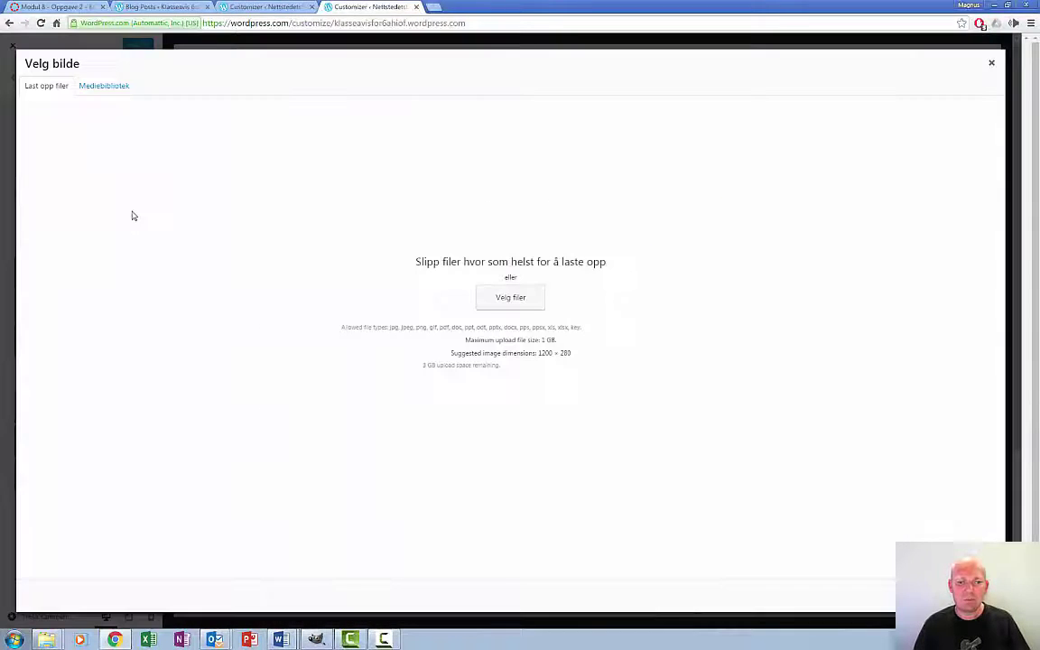
{"action": "left_click", "coordinate": [510, 298]}
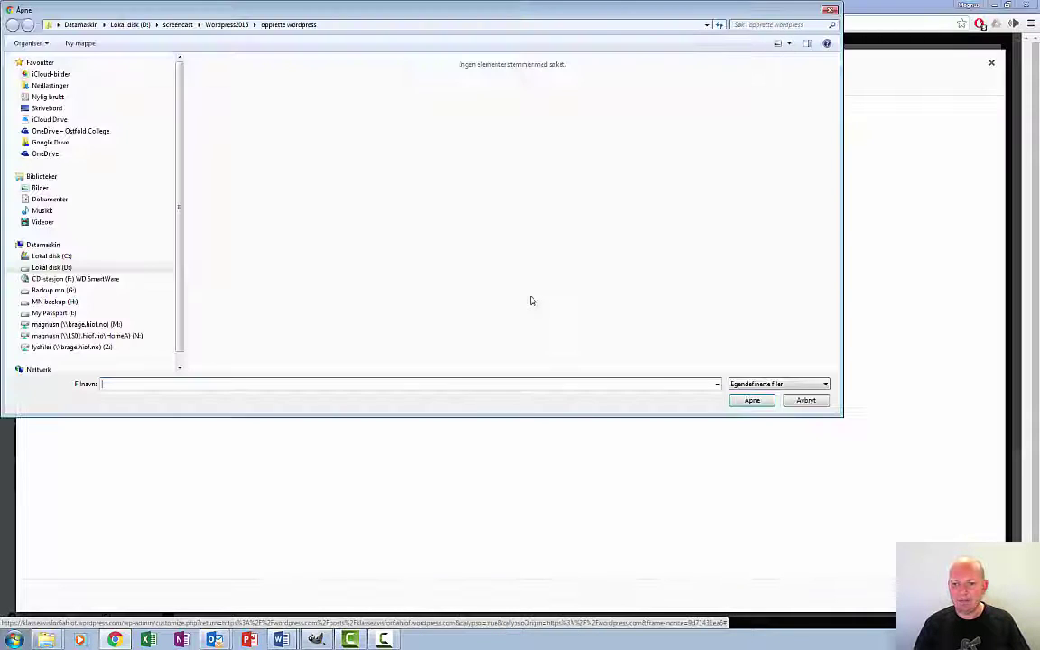
{"action": "left_click", "coordinate": [41, 188]}
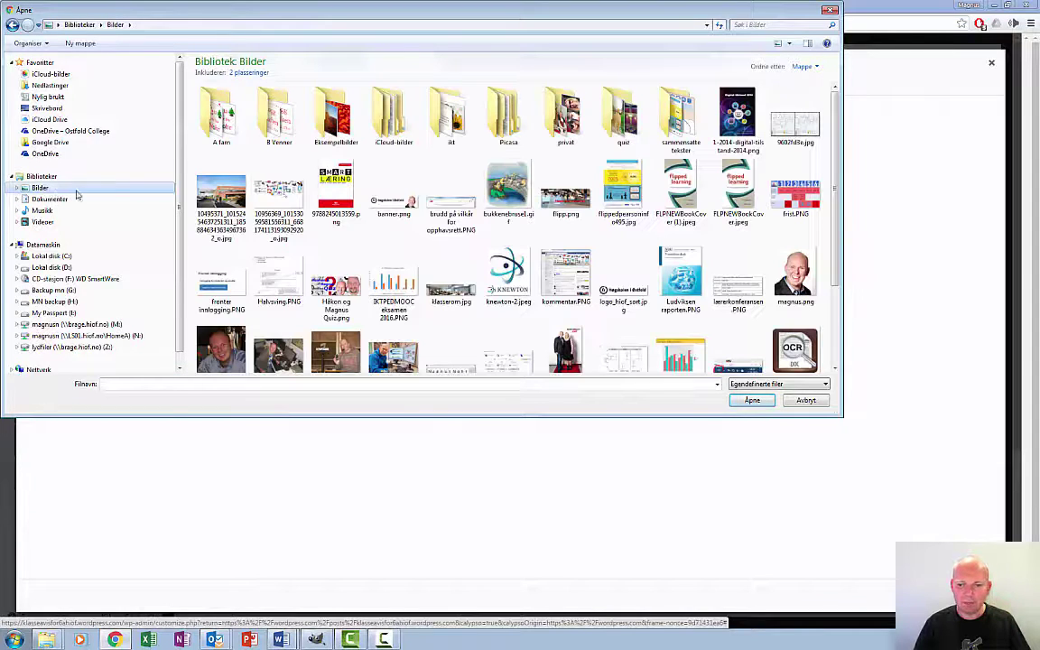
{"action": "left_click", "coordinate": [393, 191]}
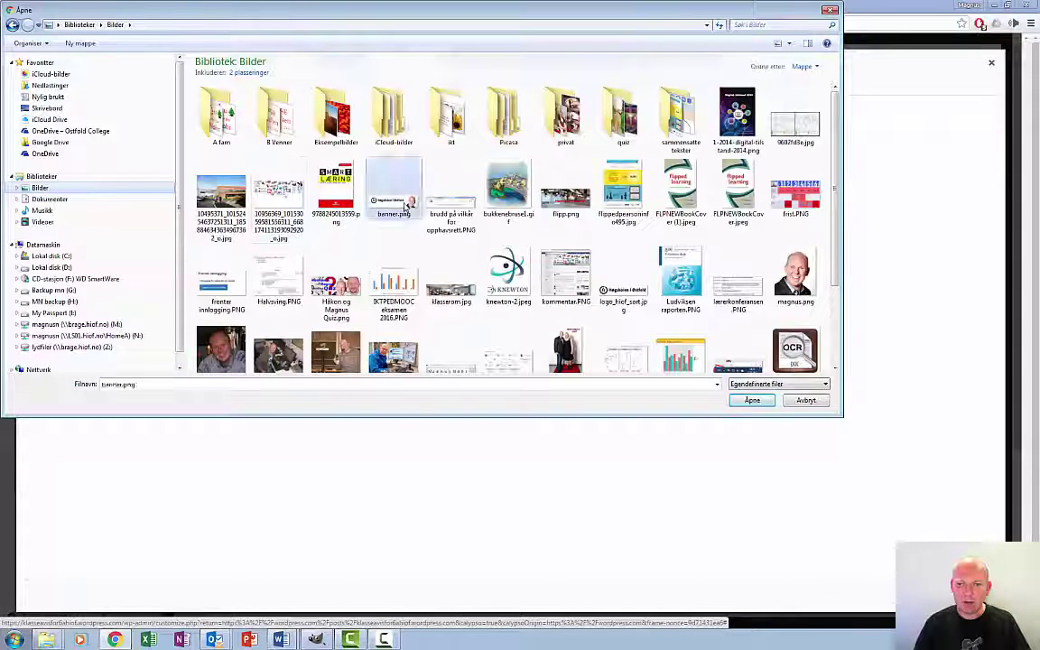
{"action": "left_click", "coordinate": [751, 406]}
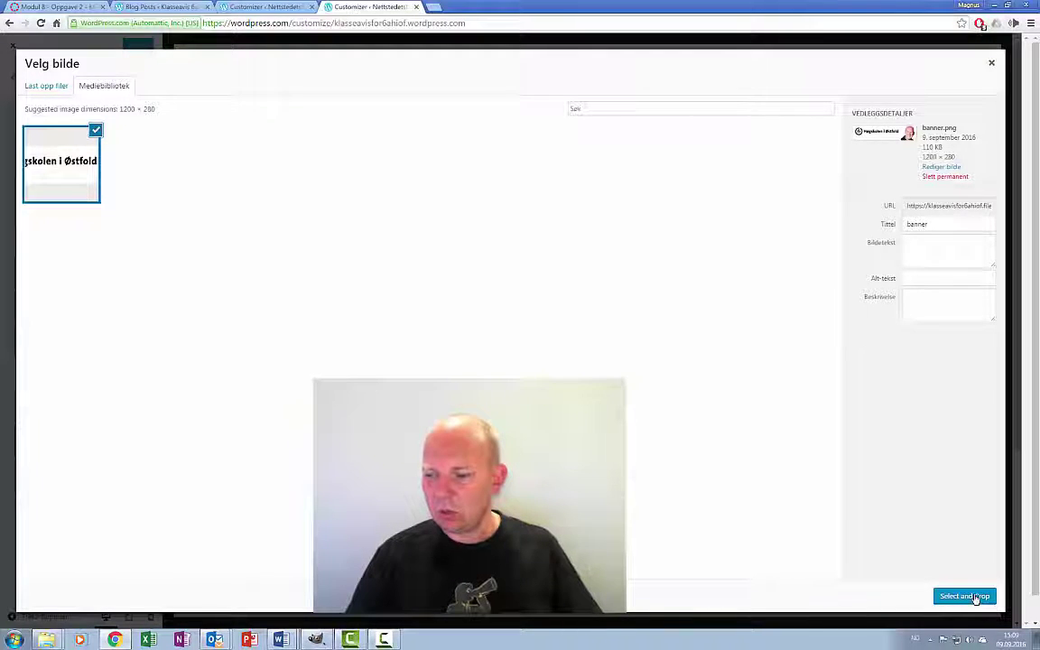
- Set the uploaded banner as the site's header image without cropping it, then save and publish
{"action": "left_click", "coordinate": [975, 598]}
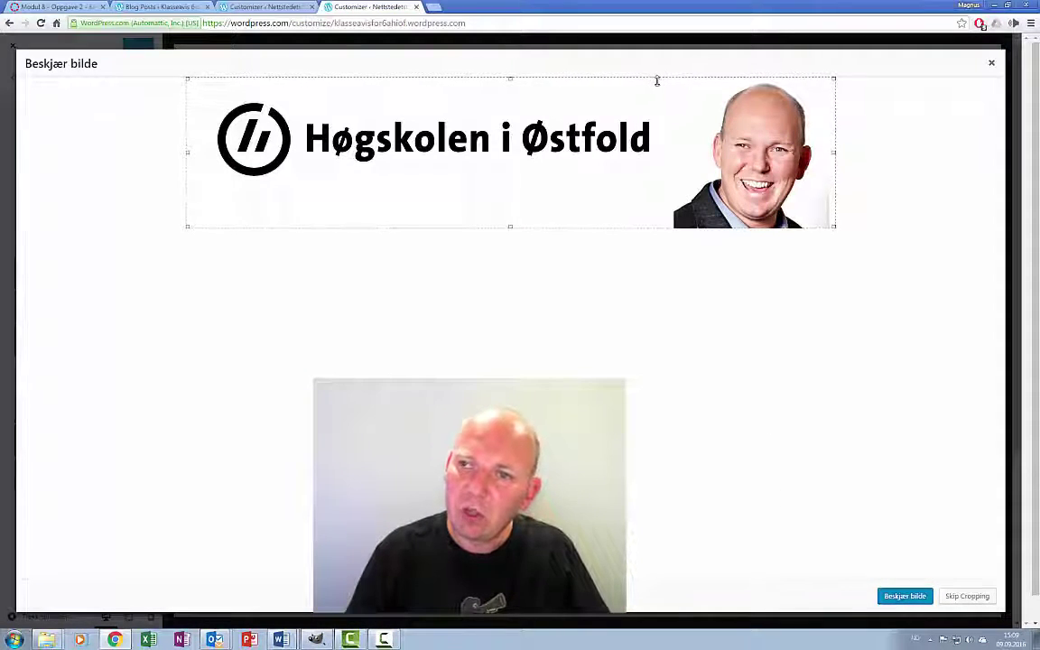
{"action": "left_click_drag", "start_coordinate": [673, 87], "coordinate": [669, 78]}
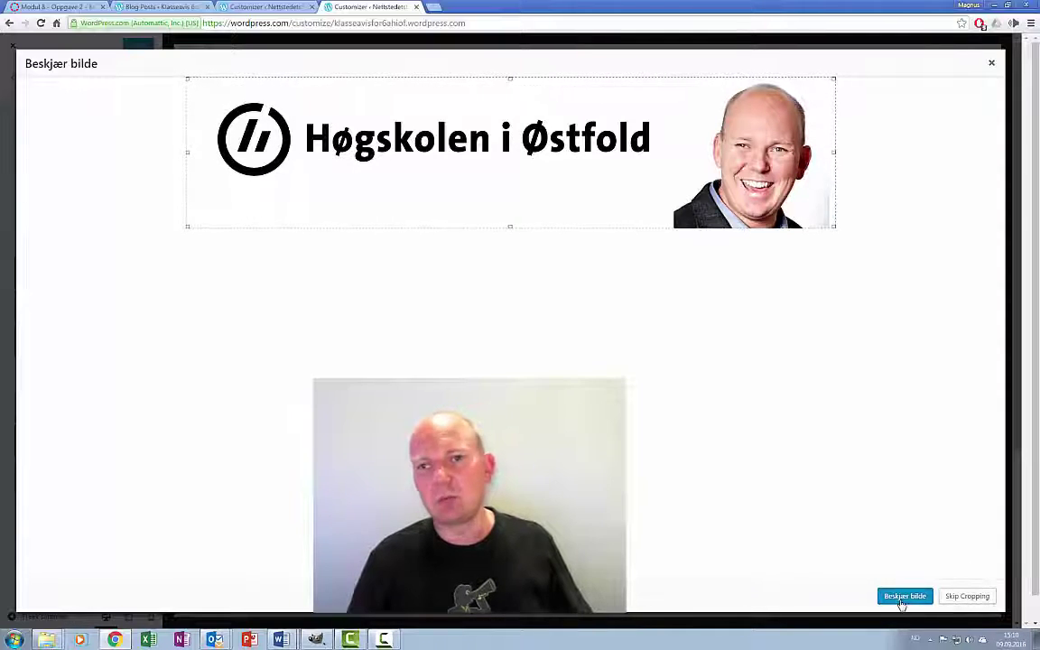
{"action": "left_click", "coordinate": [974, 599]}
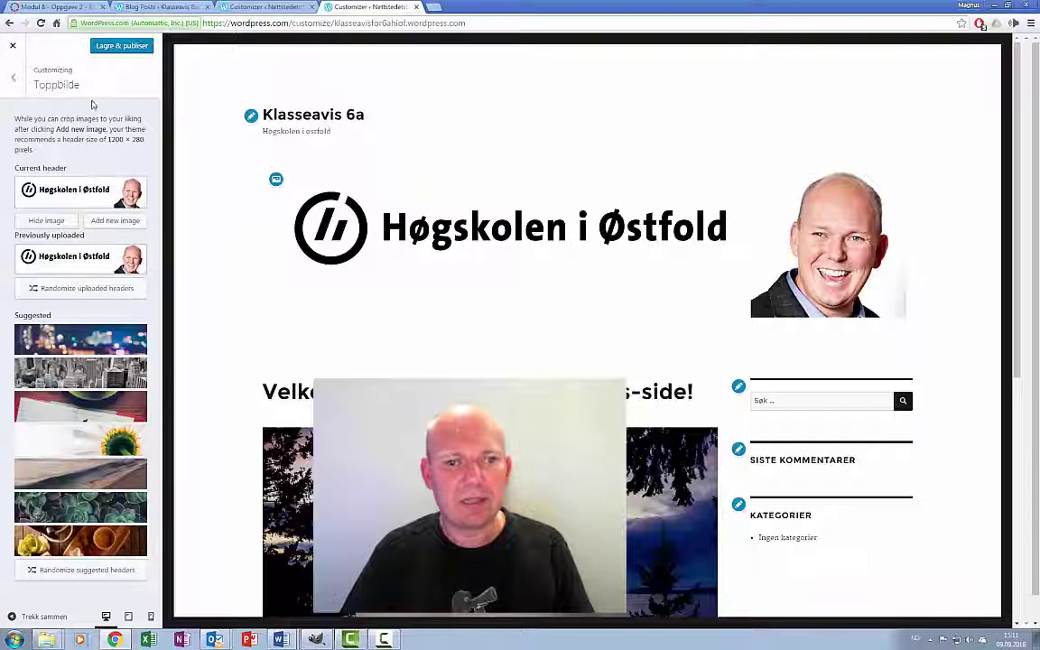
{"action": "left_click", "coordinate": [129, 48]}
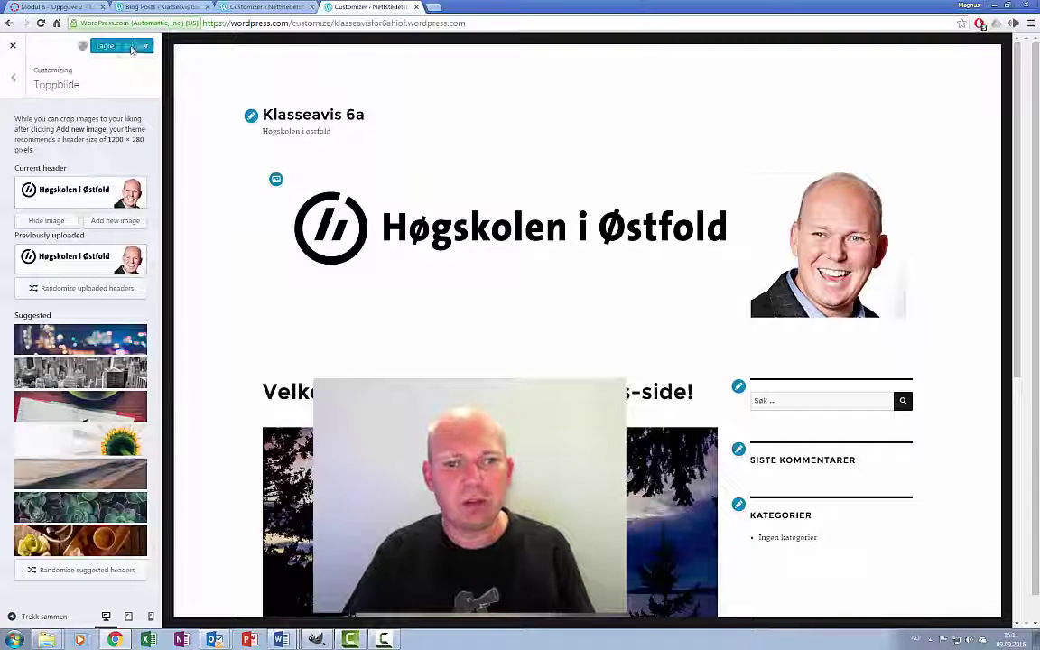